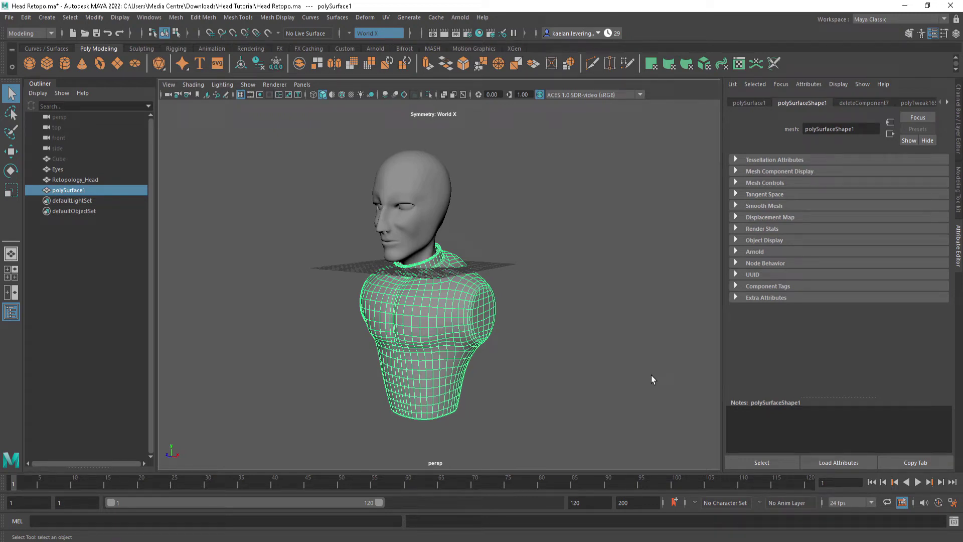
Create a polygon cube at the scene origin and scale it up uniformly
click(50, 64)
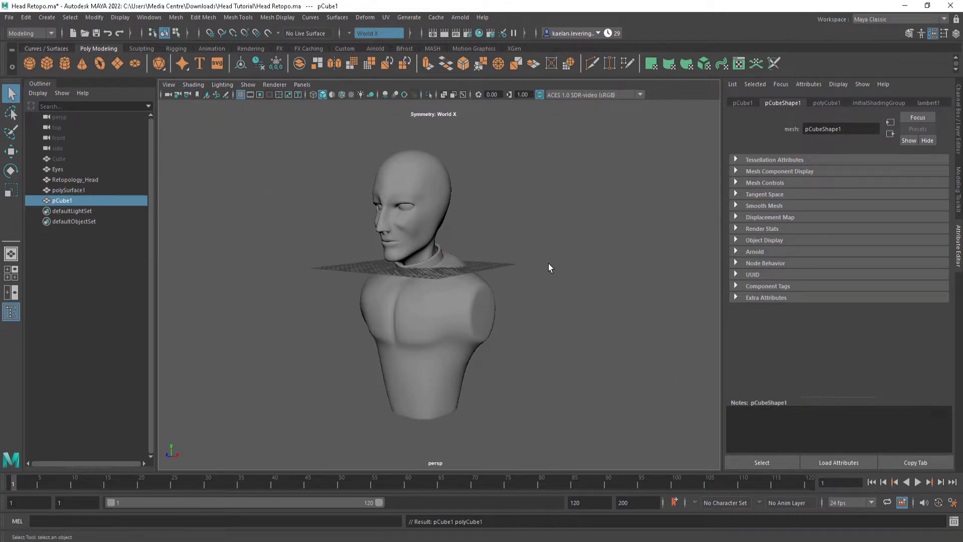
click(7, 186)
drag(418, 266, 517, 321)
Try moving the cube sideways along X until it stands clear of the bust
key(w)
drag(458, 287, 617, 263)
alt+middle_drag(617, 264, 474, 229)
alt+right_drag(474, 228, 485, 276)
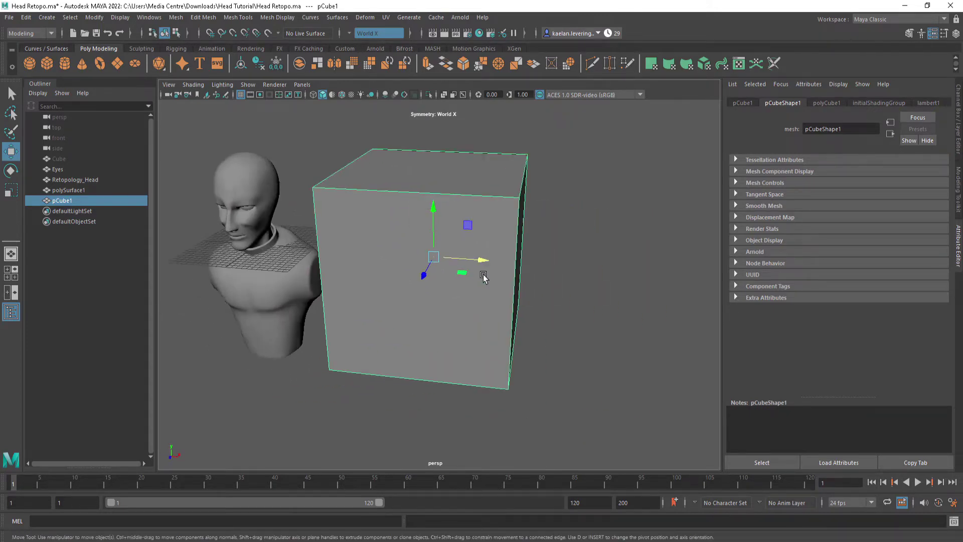
alt+drag(484, 276, 574, 258)
key(f)
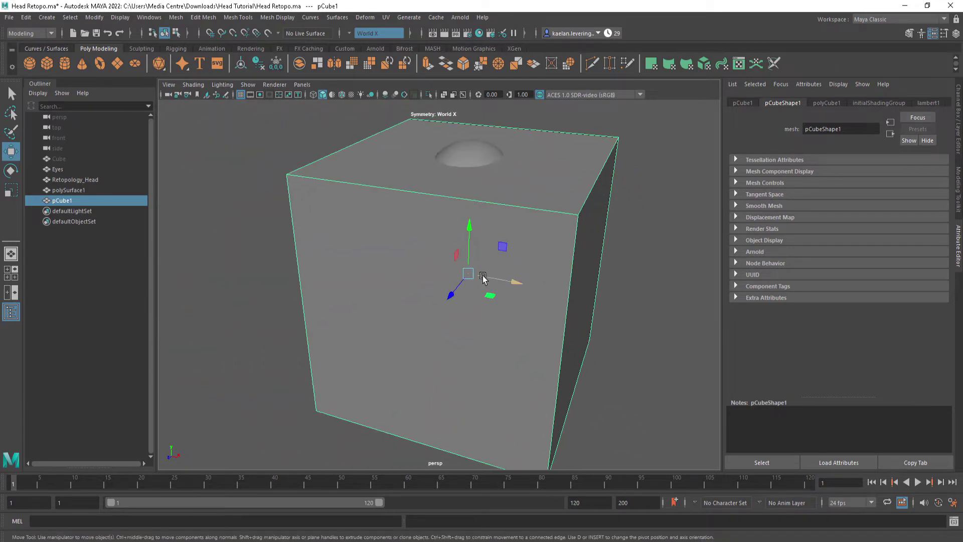
Scale the cube up uniformly until it completely encloses the head
click(11, 190)
drag(468, 274, 498, 249)
alt+right_drag(498, 249, 523, 223)
alt+middle_drag(523, 224, 494, 188)
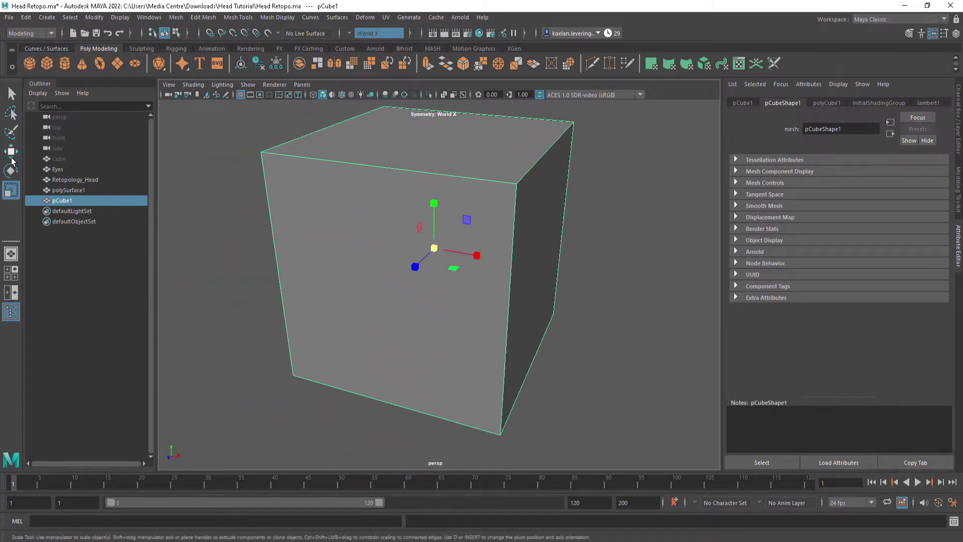
Activate the Move tool for the cube and turn symmetry off
click(11, 152)
alt+drag(472, 282, 453, 275)
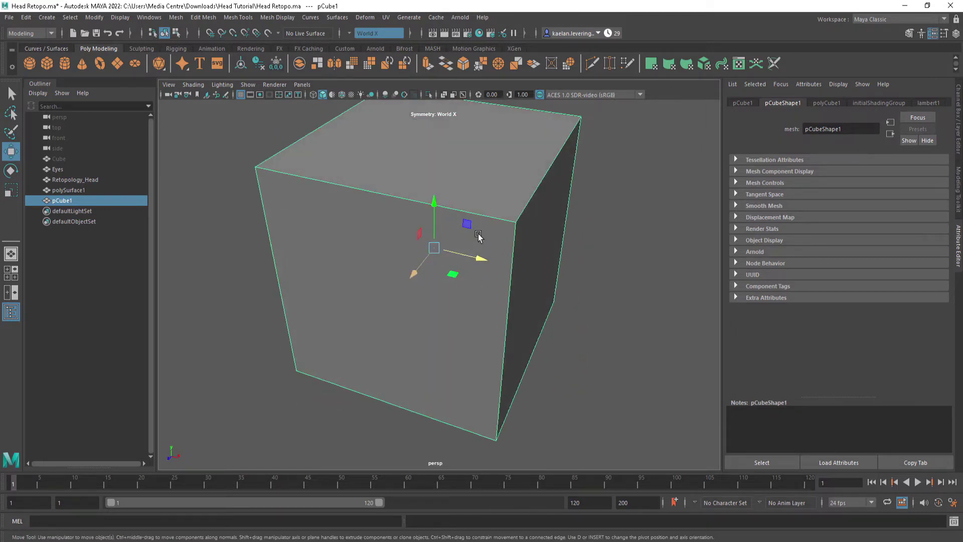
scroll(475, 282, down, 3)
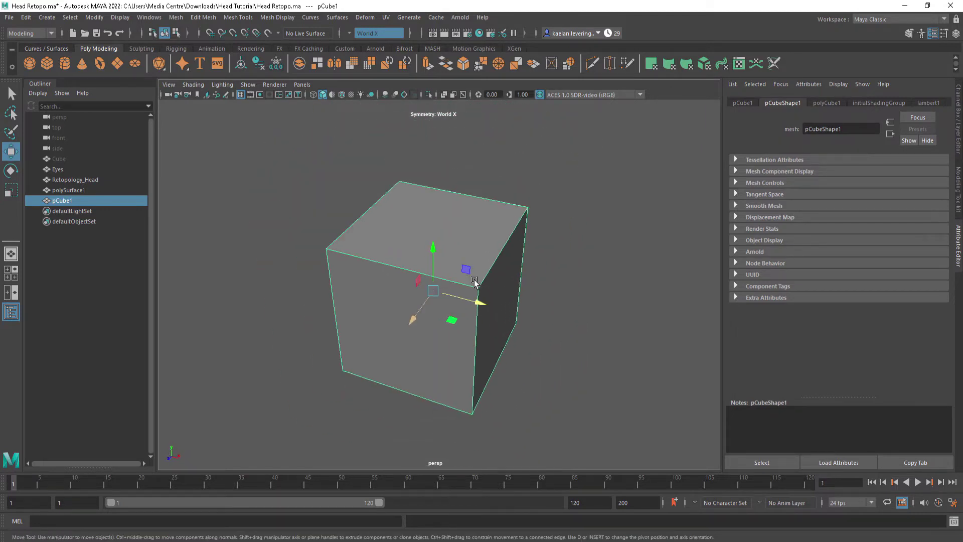
click(346, 31)
click(369, 35)
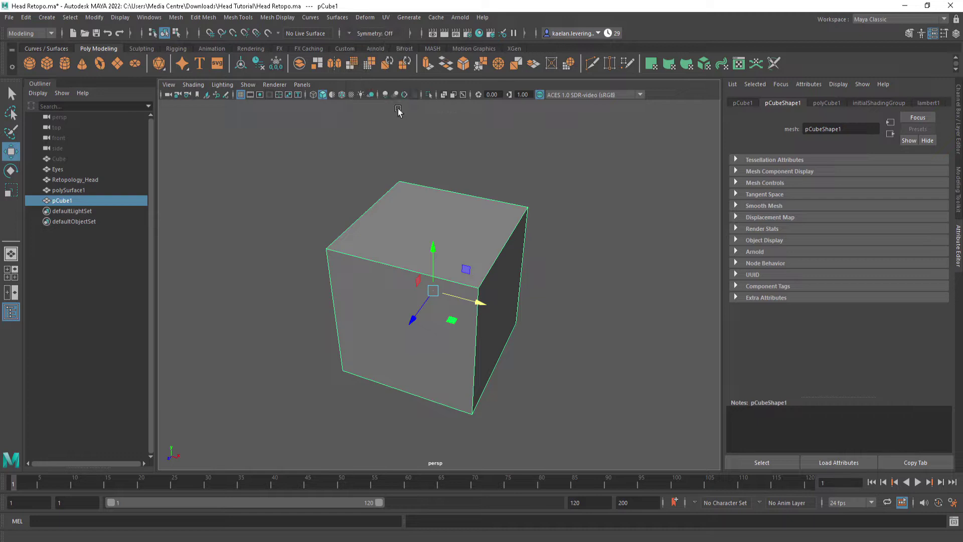
Insert a vertical edge loop through the middle of the cube with Multi-Cut, and select its edge on the top face
right_click(572, 208)
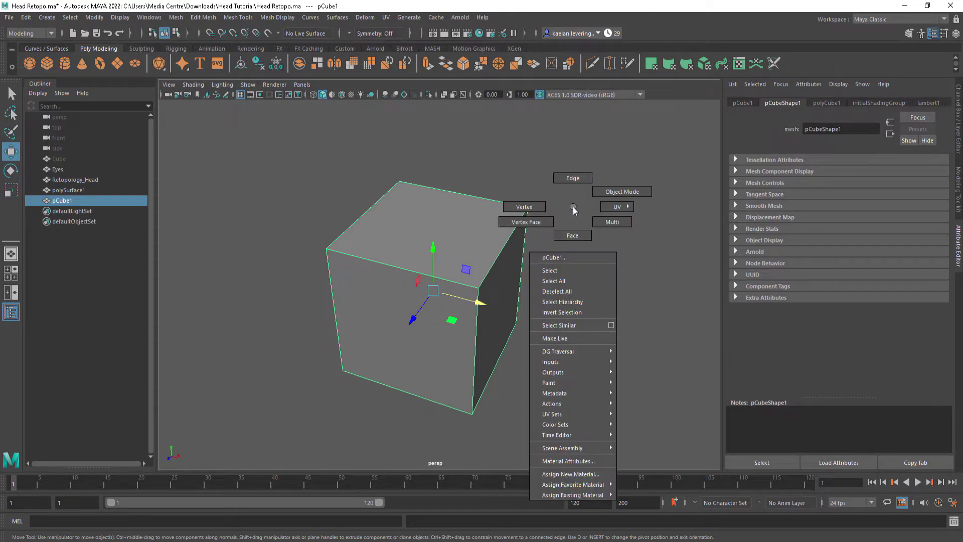
right_drag(577, 181, 576, 178)
alt+drag(406, 232, 420, 224)
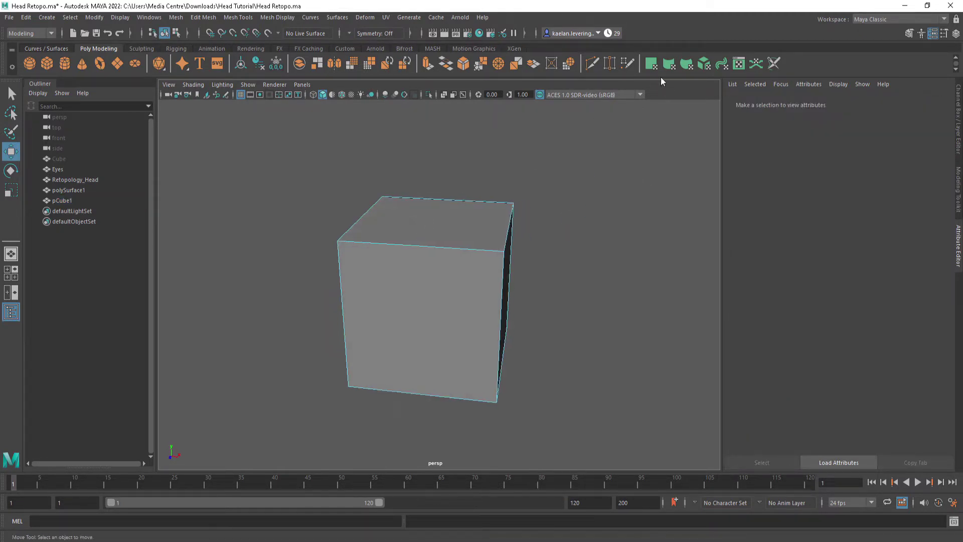
alt+drag(573, 232, 520, 219)
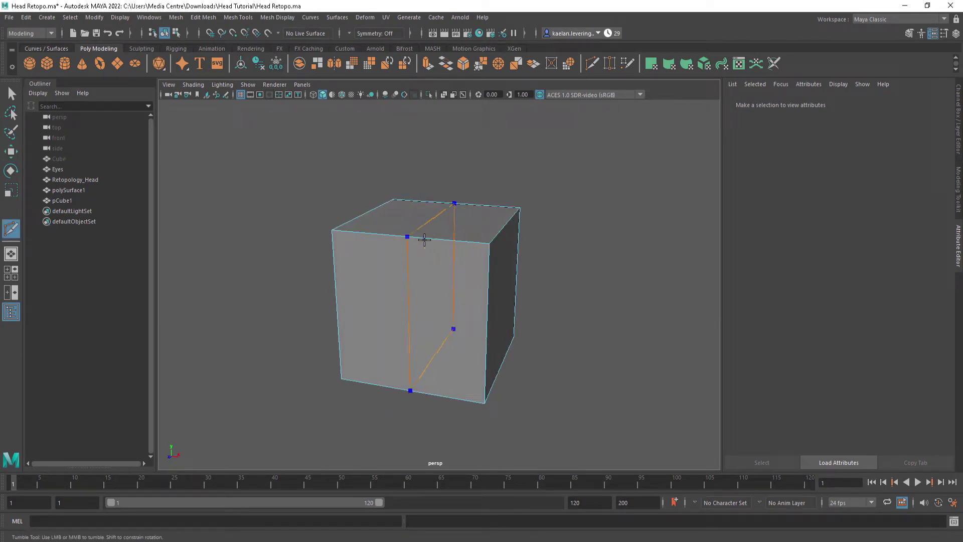
alt+drag(507, 272, 506, 238)
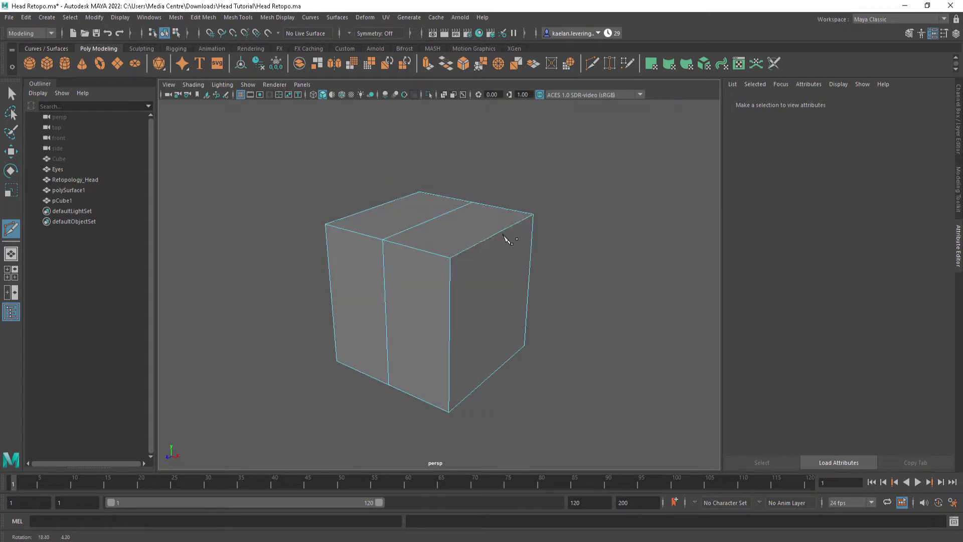
click(11, 151)
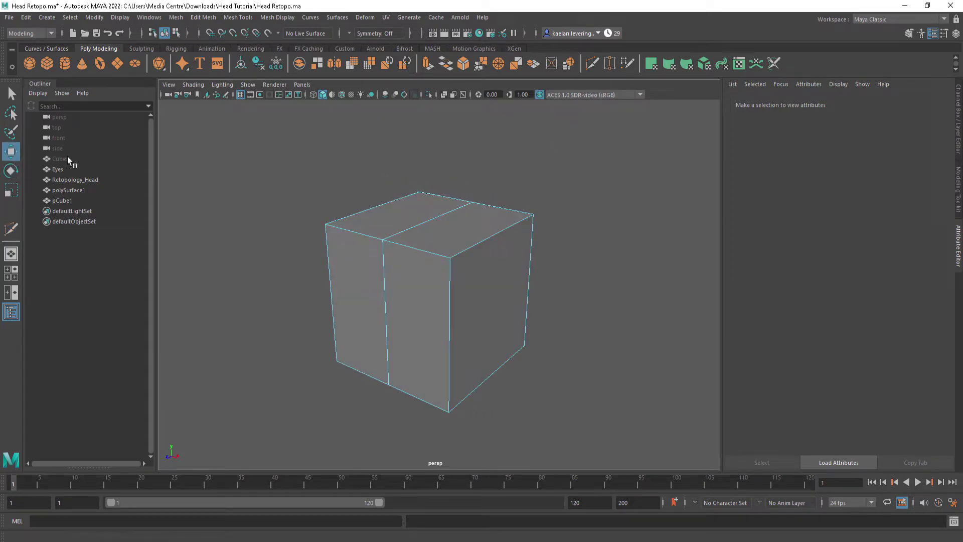
click(424, 222)
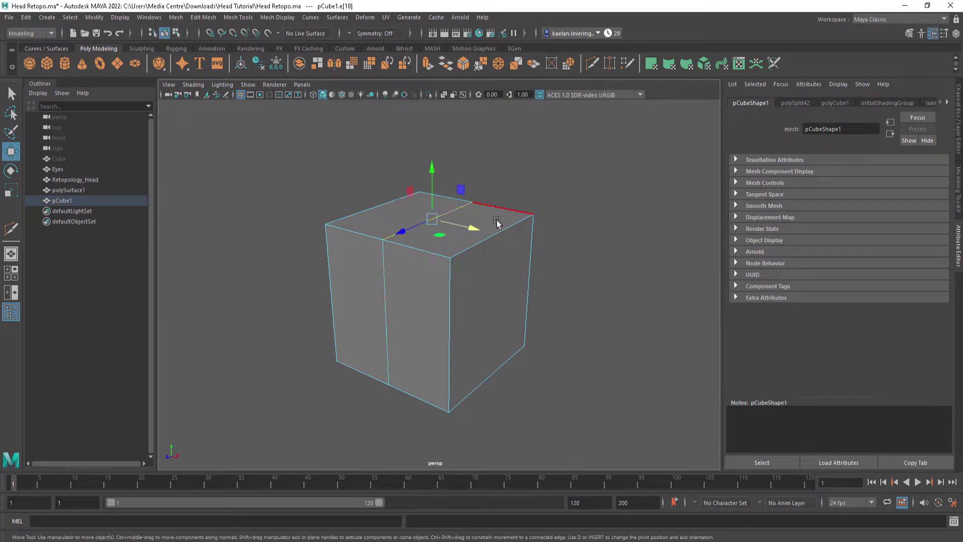
alt+drag(497, 221, 454, 224)
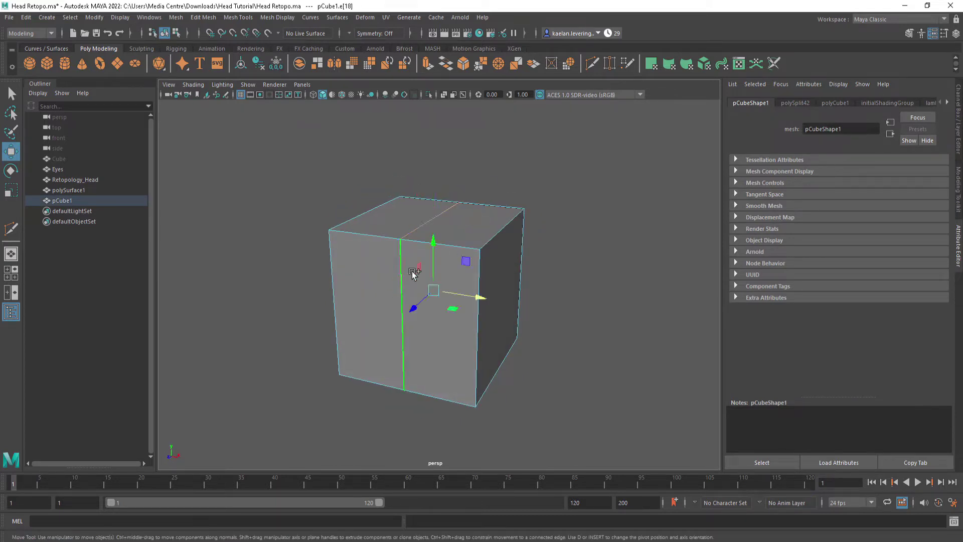
alt+drag(540, 229, 573, 233)
Select all faces on one side of the cube's centre loop and delete them
right_drag(572, 232, 572, 256)
alt+drag(441, 264, 421, 267)
drag(407, 184, 292, 425)
alt+drag(420, 270, 522, 251)
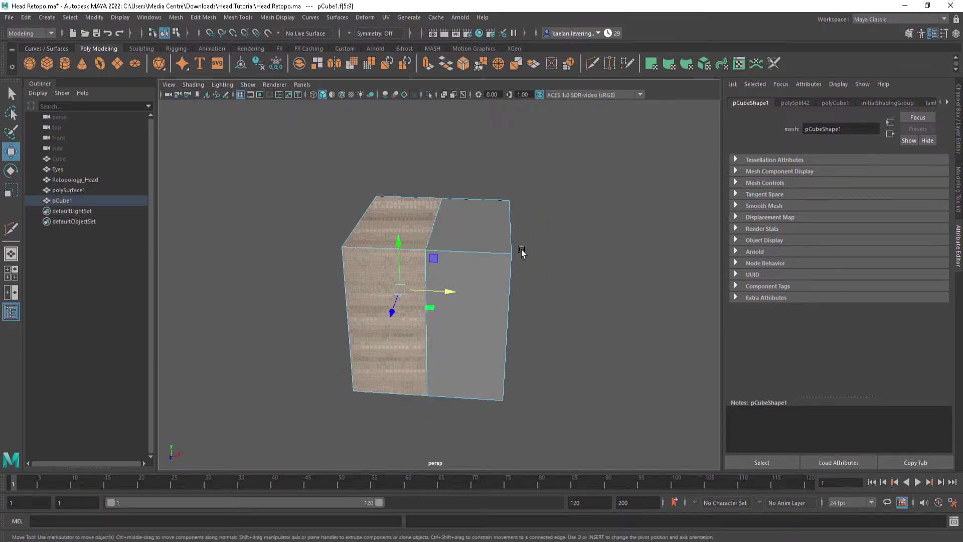
key(Delete)
alt+drag(468, 219, 533, 203)
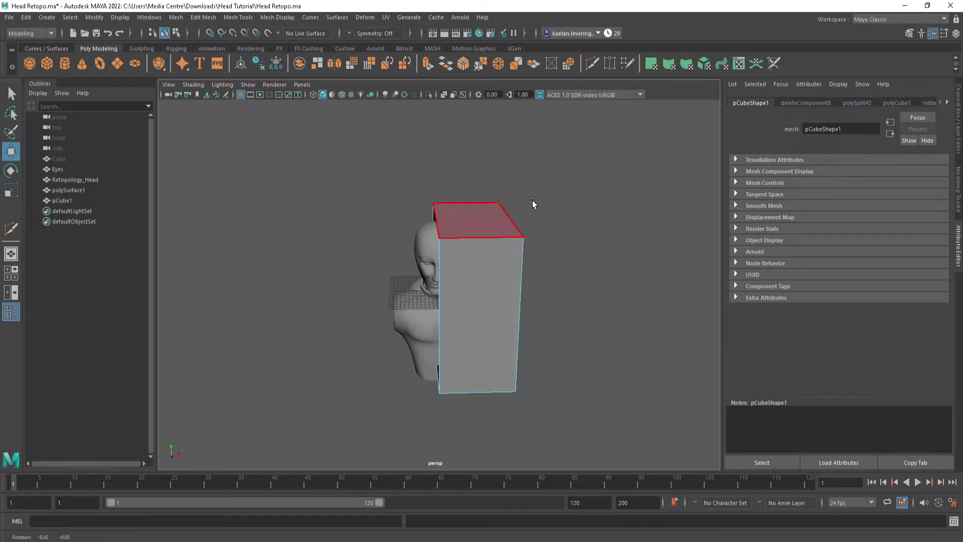
Mirror the remaining half cube as an object across the world X axis, merging the border vertices
click(176, 17)
click(175, 17)
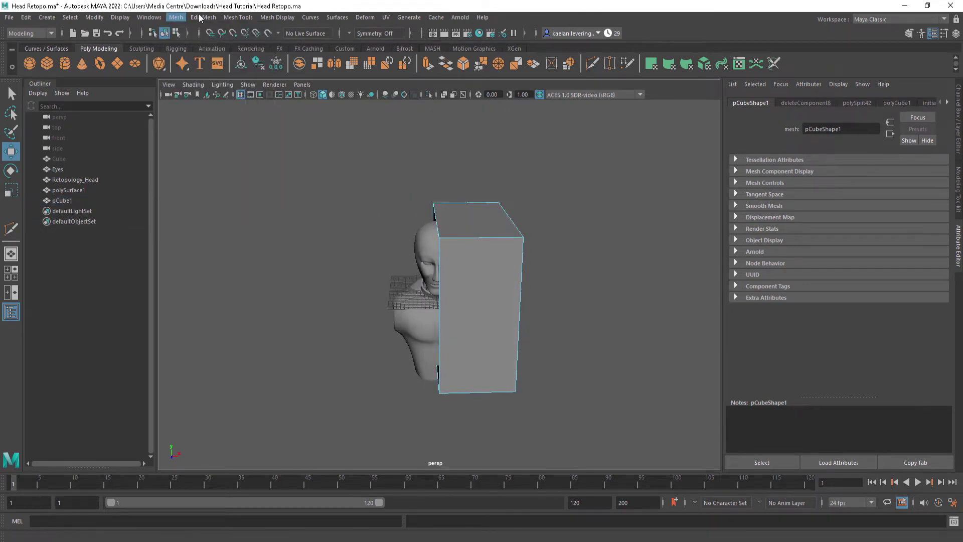
click(175, 17)
click(201, 177)
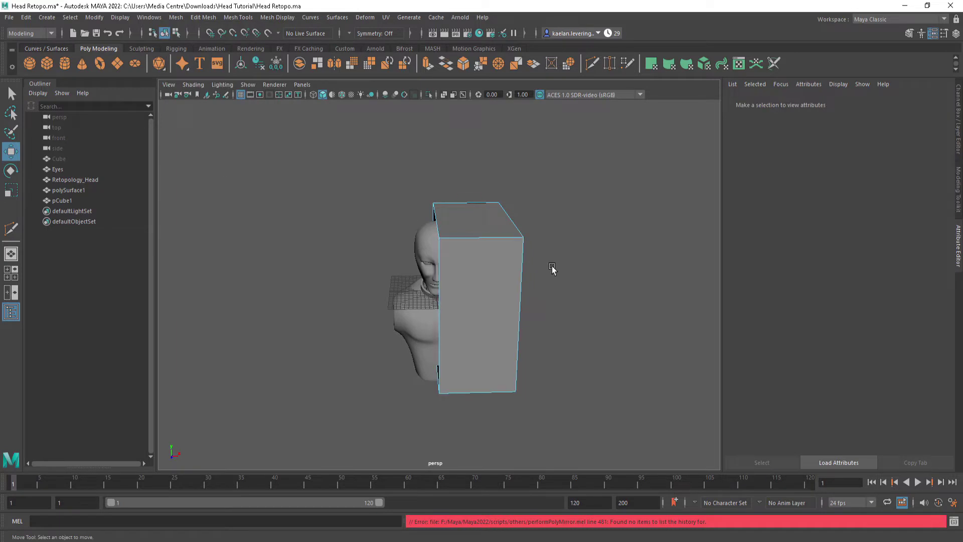
right_drag(566, 239, 622, 214)
click(176, 17)
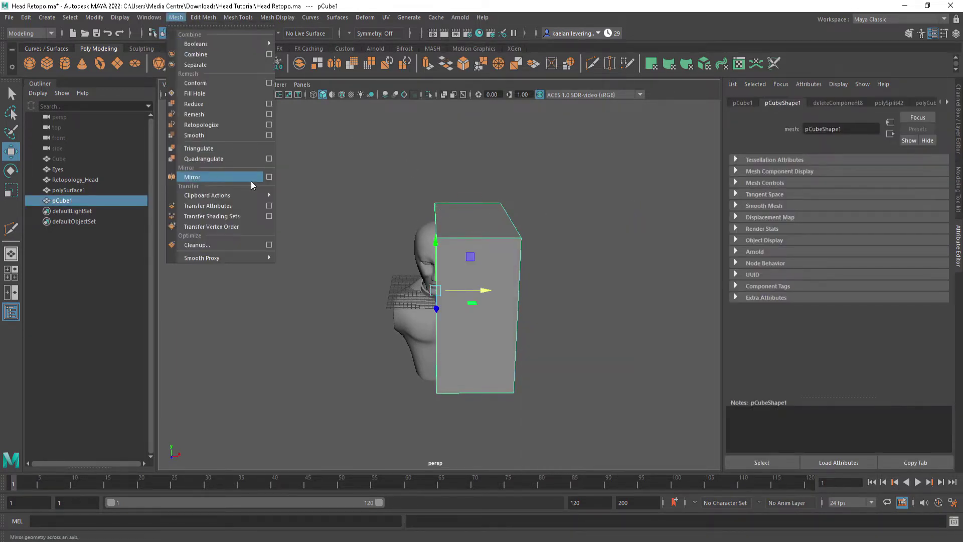
click(218, 178)
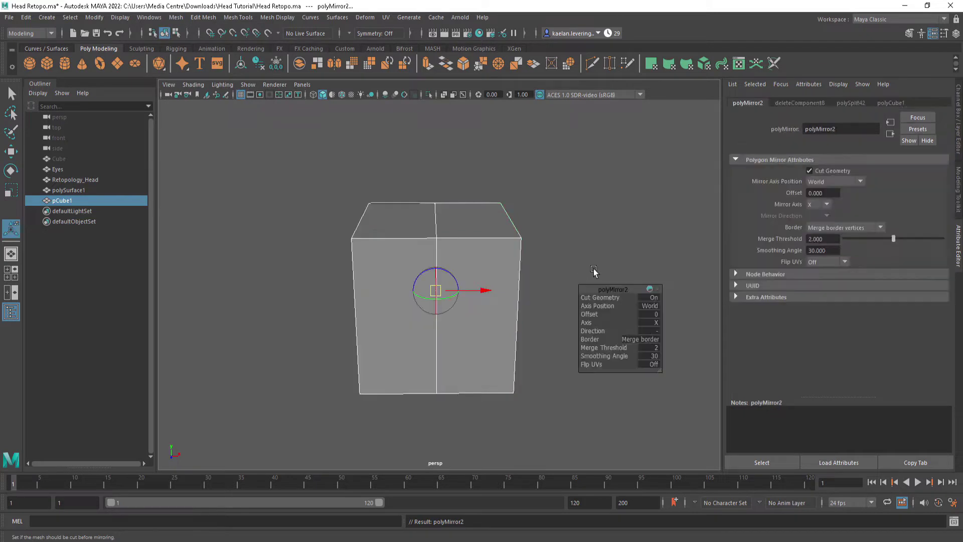
alt+drag(558, 228, 527, 227)
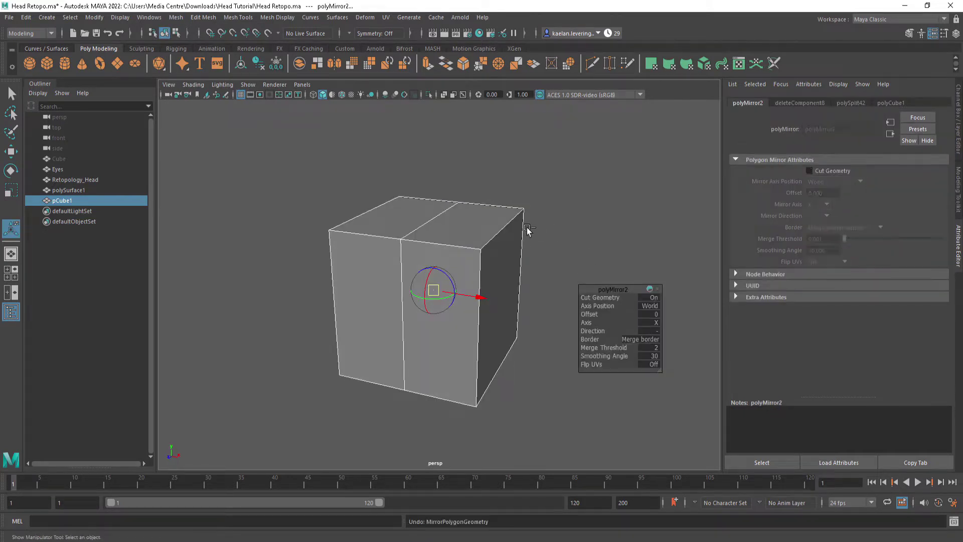
Undo the mirror and the deletion of the cube's half
key(ctrl+z)
key(ctrl+z)
alt+drag(386, 197, 572, 213)
Switch the cube to vertex selection and set symmetry to World X
right_drag(569, 212, 528, 203)
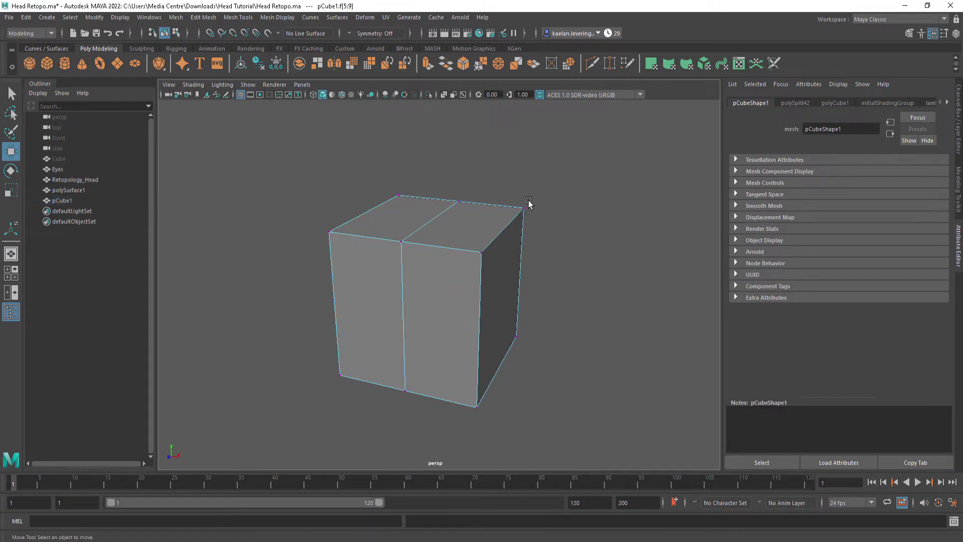
click(363, 34)
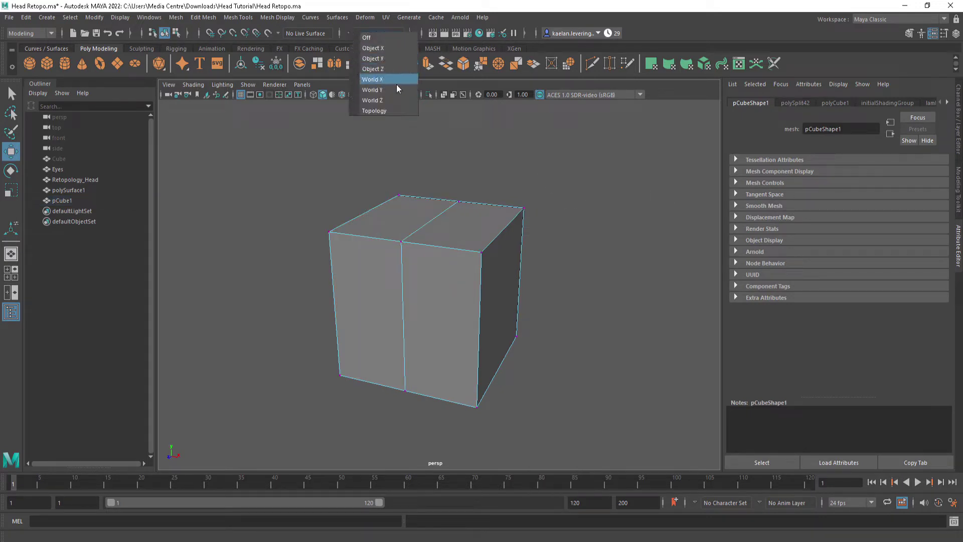
click(396, 84)
click(516, 197)
mouse_move(516, 198)
alt+mouse_down()
mouse_move(566, 181)
mouse_move(516, 192)
alt+mouse_up()
click(348, 35)
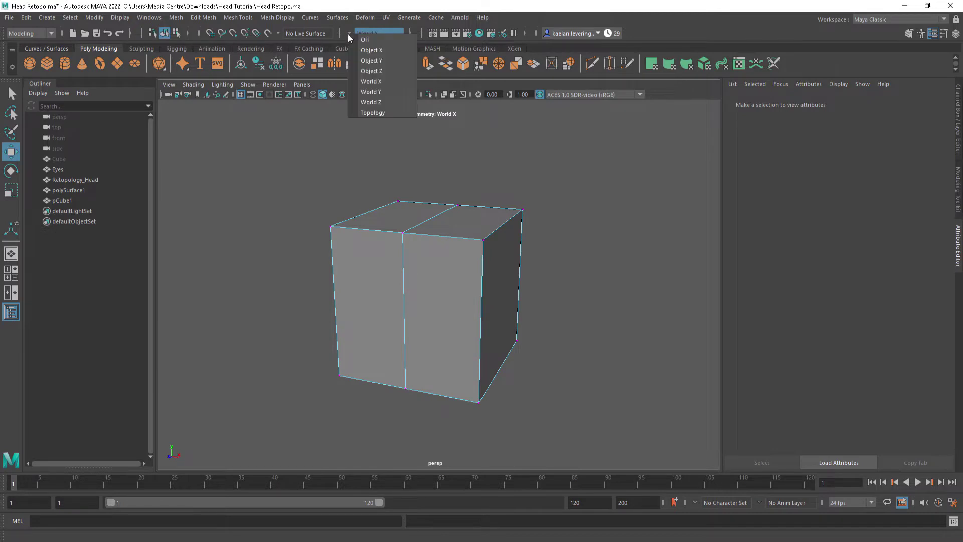
Try moving the cube's upper front corner vertex and its mirrored twin along Z, and undo the move
click(483, 239)
alt+drag(521, 256, 484, 286)
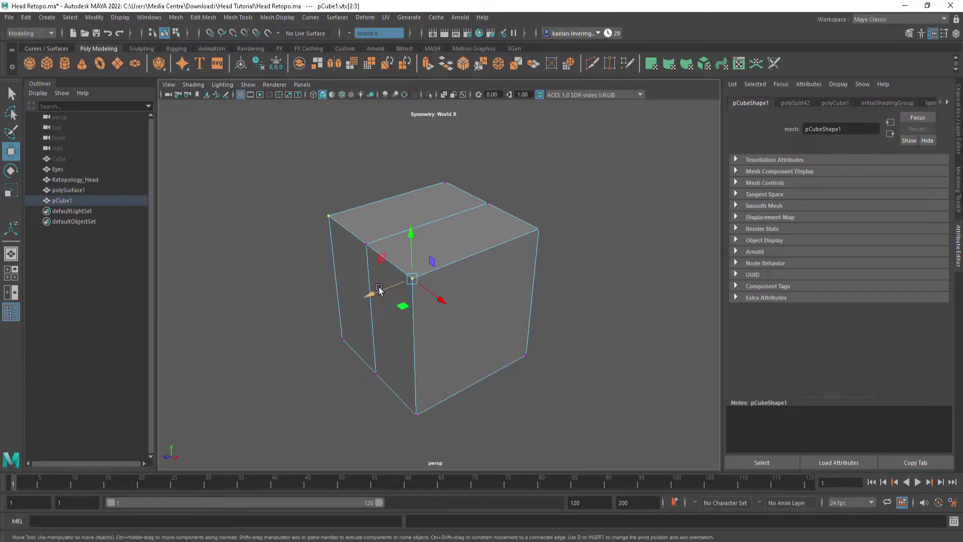
drag(379, 290, 486, 248)
key(ctrl+z)
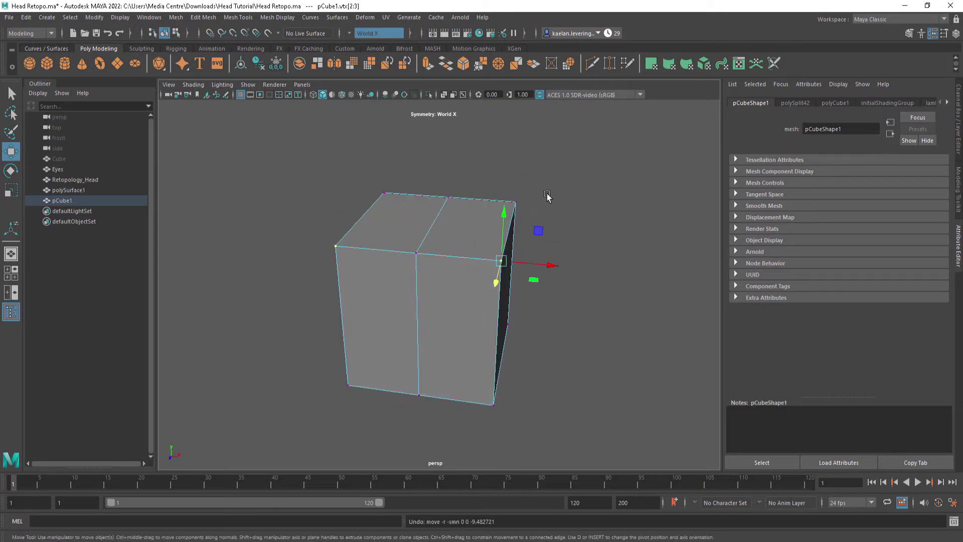
alt+drag(533, 269, 508, 258)
key(ctrl+z)
alt+drag(436, 301, 560, 254)
Switch the cube to edge selection and return it to object mode
right_click(560, 254)
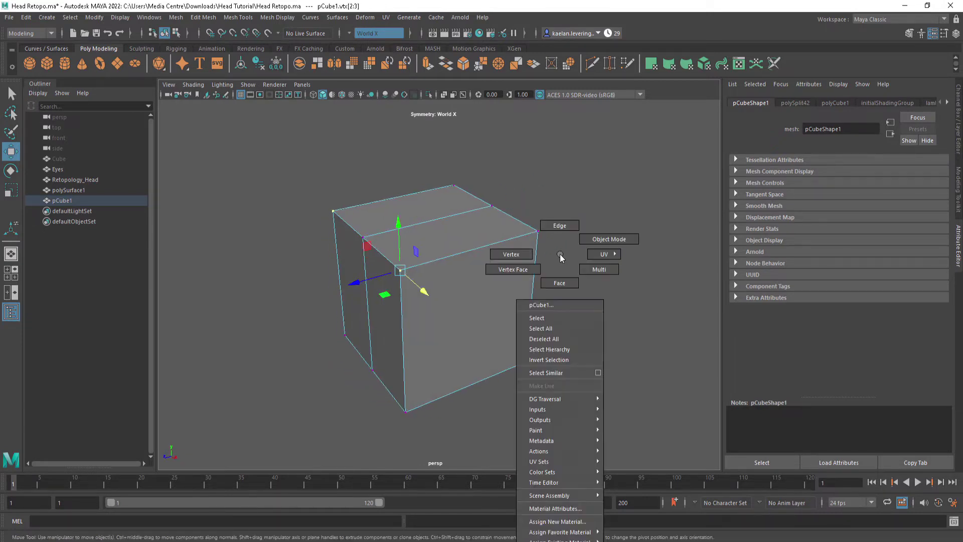
right_drag(567, 214, 568, 213)
right_click(580, 238)
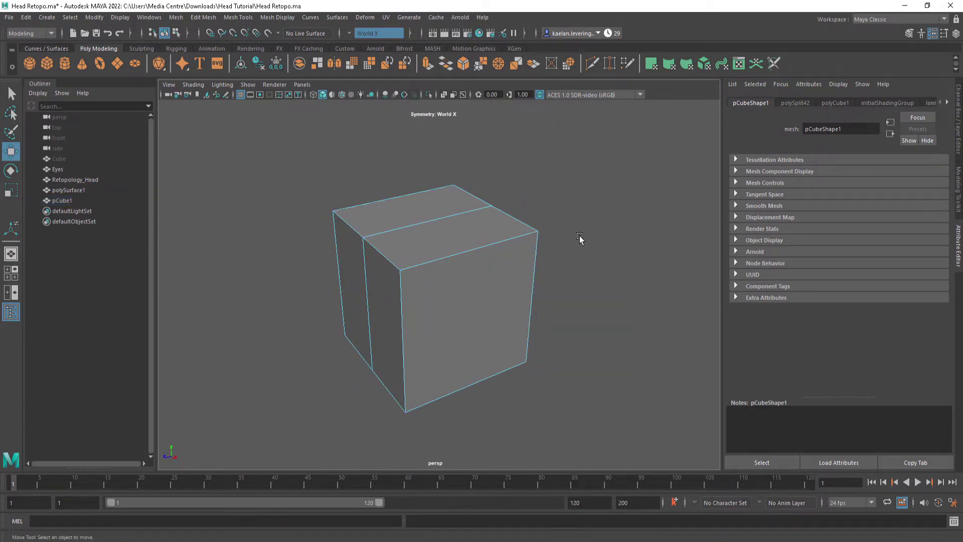
alt+drag(494, 226, 544, 266)
right_drag(582, 206, 614, 189)
alt+drag(592, 246, 578, 206)
Switch to vertex selection and try moving the upper front corner vertices in depth symmetrically
right_click(635, 207)
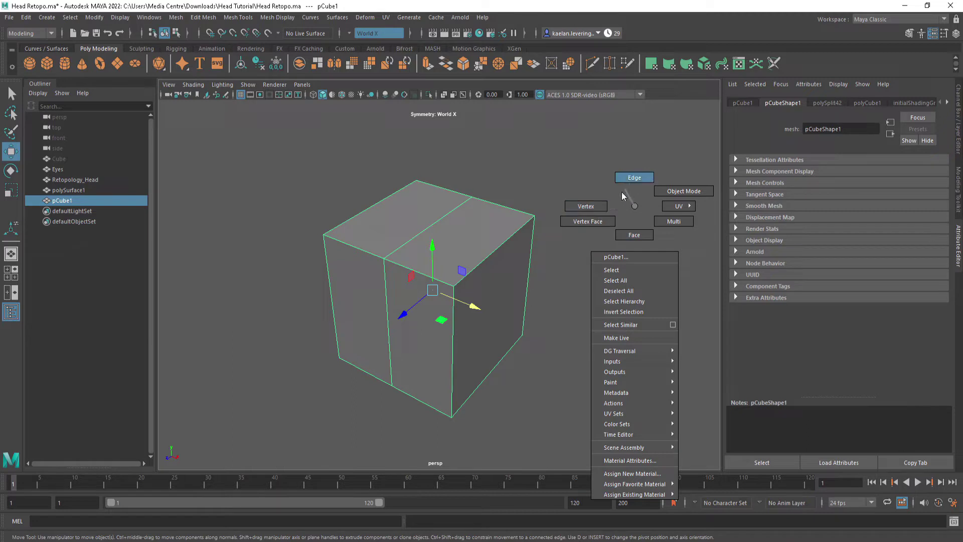
right_drag(609, 194, 592, 206)
drag(430, 303, 411, 288)
Switch to edge selection and try pushing the cube's front top edge back along Z
right_click(580, 222)
right_drag(581, 193, 581, 194)
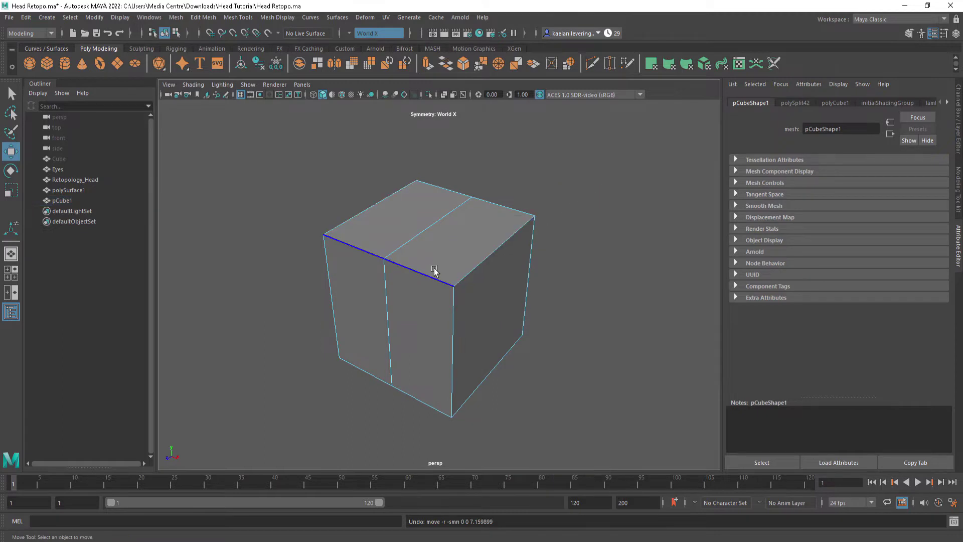
click(373, 279)
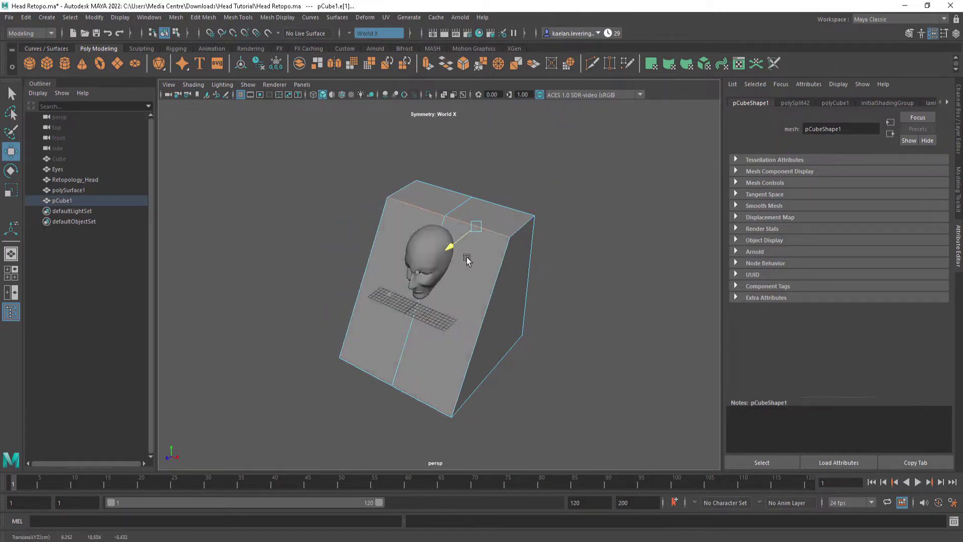
Try pulling the cube's side top edges outward along X with symmetry, and undo the edge moves
click(494, 253)
drag(540, 261, 577, 291)
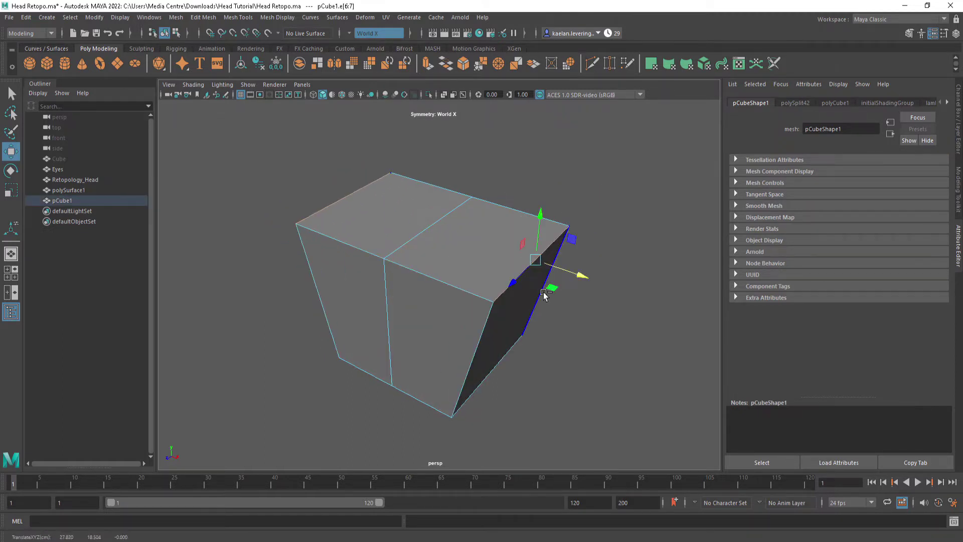
key(ctrl+z)
drag(500, 216, 491, 258)
key(ctrl+z)
Select the cube's side face with its mirrored counterpart and extrude both outward by about 13.9 units
right_drag(603, 239, 604, 268)
click(492, 311)
drag(531, 334, 537, 272)
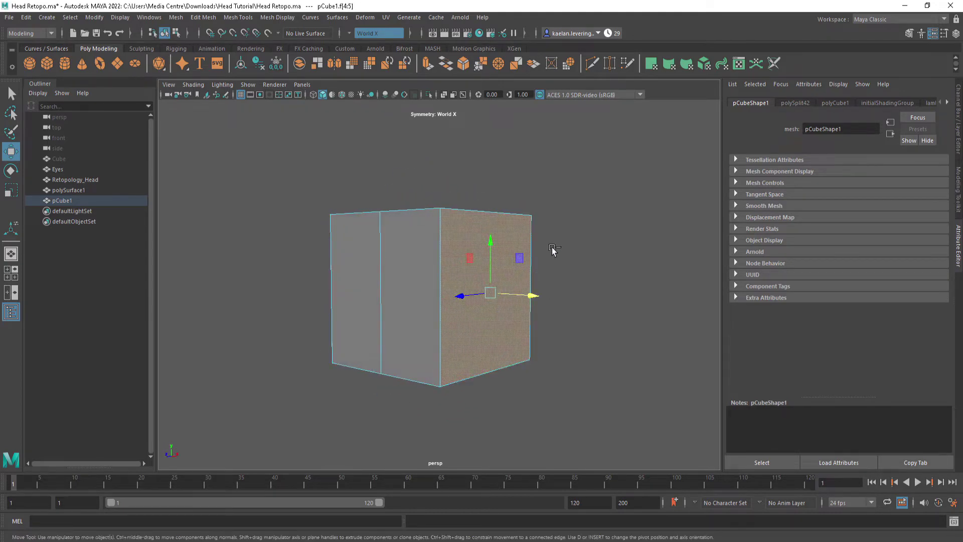
key(ctrl+e)
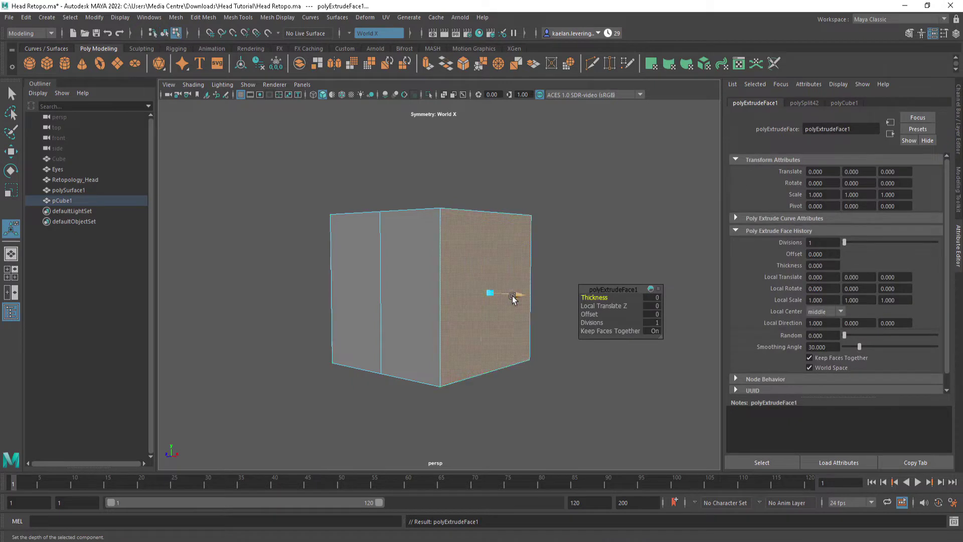
drag(515, 296, 516, 256)
click(12, 190)
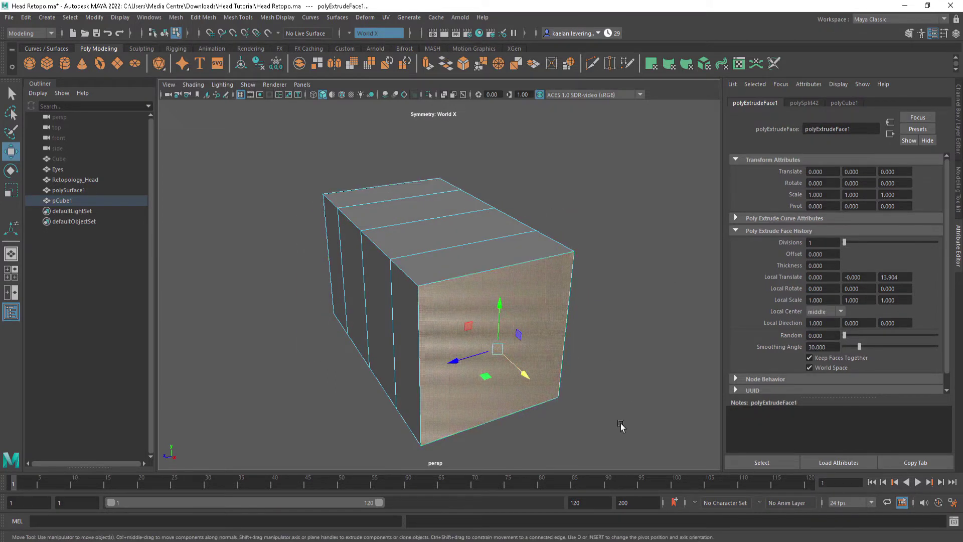
Try rotating the extruded side faces with World X symmetry, and undo the rotation
key(w)
drag(537, 382, 516, 294)
key(e)
key(ctrl+z)
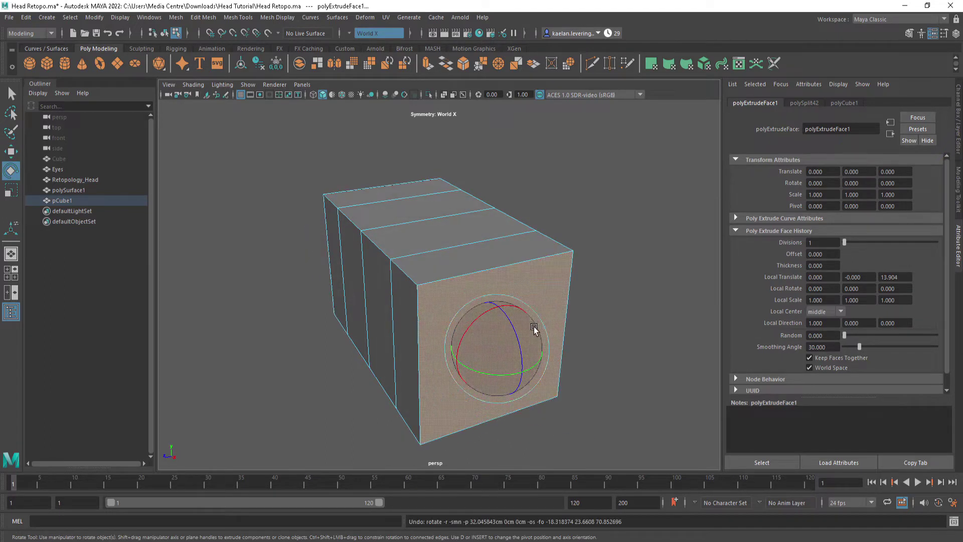
Scale the extruded side faces down uniformly with symmetry to taper both ends of the cube
key(r)
drag(495, 346, 457, 370)
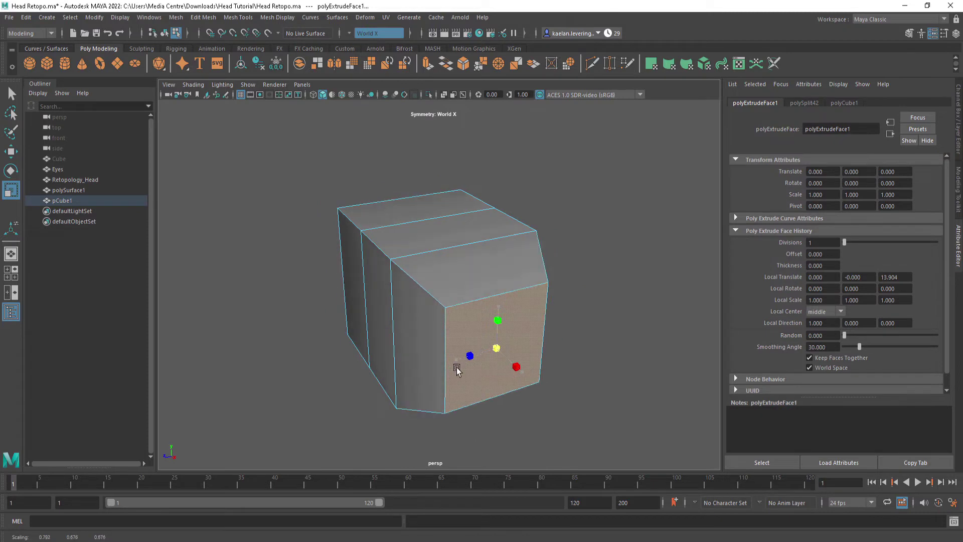
alt+drag(512, 317, 617, 316)
Extrude the tapered side faces with an offset of 4 to inset a smaller face on each end
key(w)
key(ctrl+e)
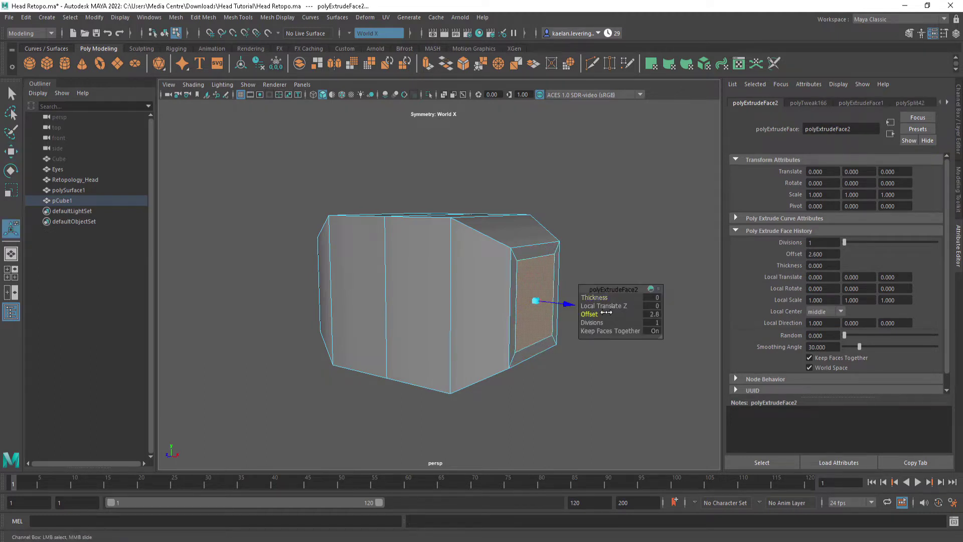
drag(605, 312, 609, 315)
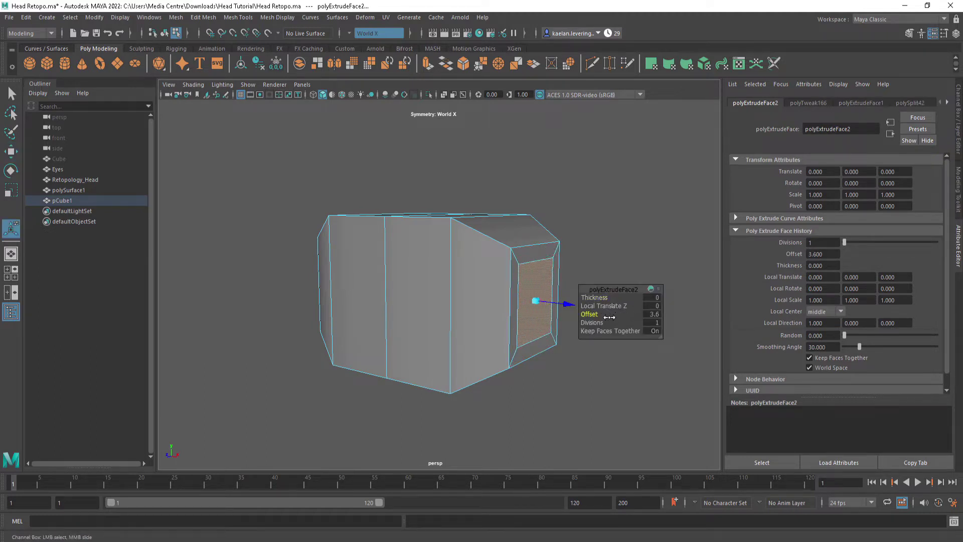
mouse_move(613, 230)
alt+mouse_down()
mouse_move(580, 215)
mouse_move(602, 235)
alt+mouse_up()
key(f)
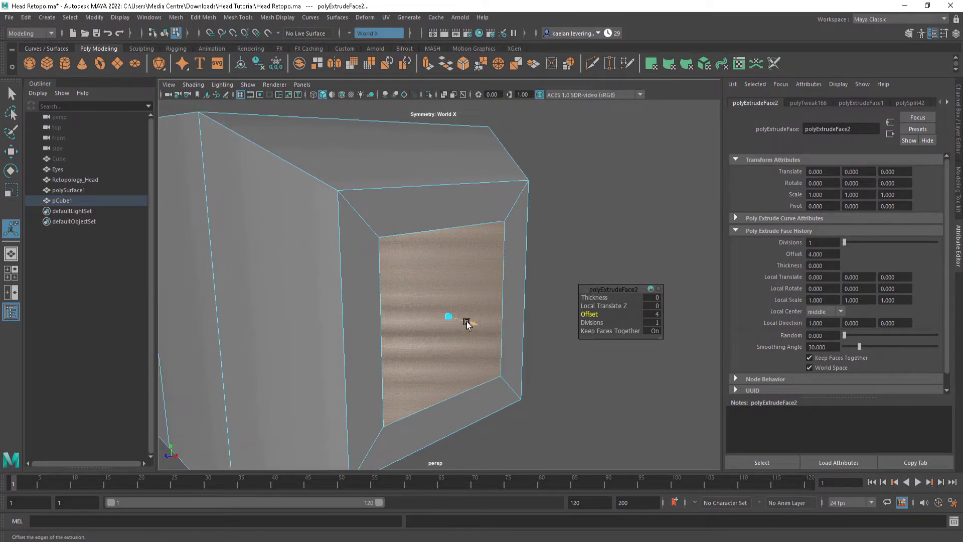
Extrude the inset side faces inward by about 6.7 units to form a recess on each end
drag(469, 324, 426, 311)
key(ctrl+z)
alt+drag(522, 260, 479, 236)
alt+middle_drag(383, 249, 560, 262)
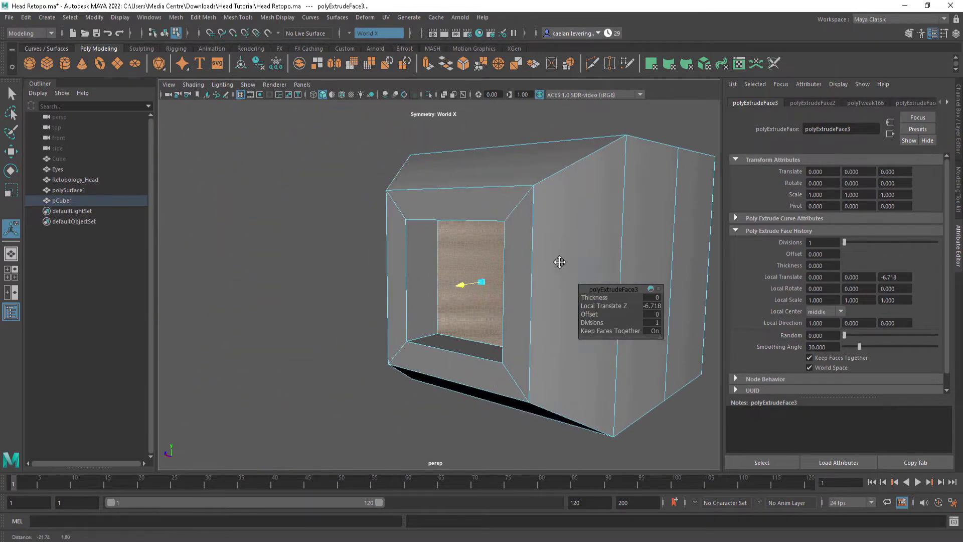
alt+drag(560, 262, 593, 226)
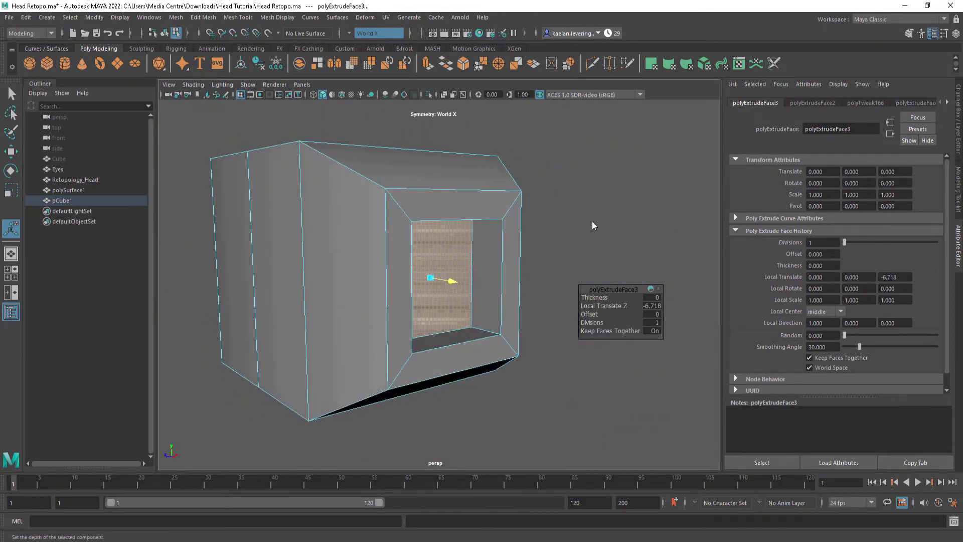
Switch to edge selection, select the recess's inner corner edges, and bevel them with a fraction of 0.43
right_drag(592, 221, 592, 199)
alt+drag(591, 198, 536, 193)
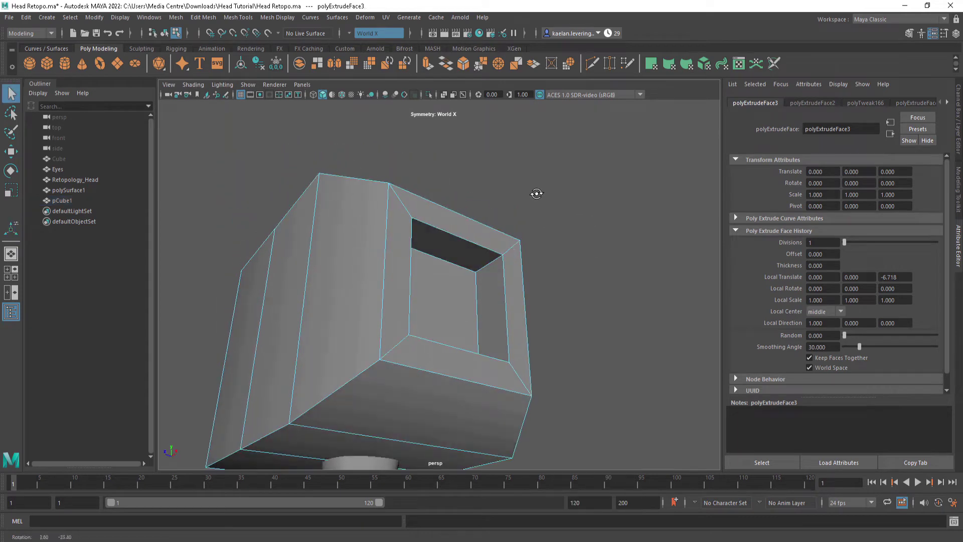
click(496, 268)
alt+drag(496, 268, 461, 265)
click(418, 231)
alt+drag(418, 232, 558, 293)
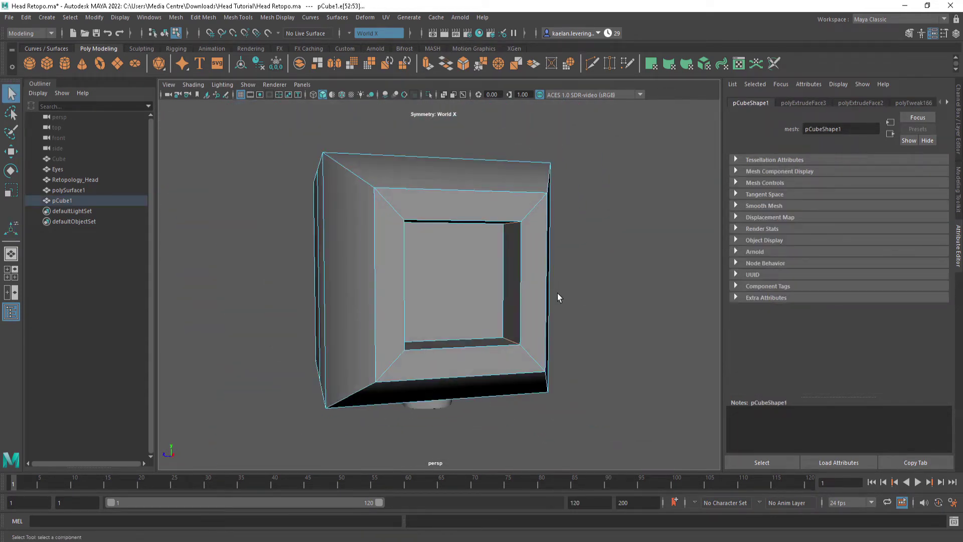
key(ctrl+b)
middle_drag(558, 296, 522, 258)
alt+drag(522, 258, 536, 236)
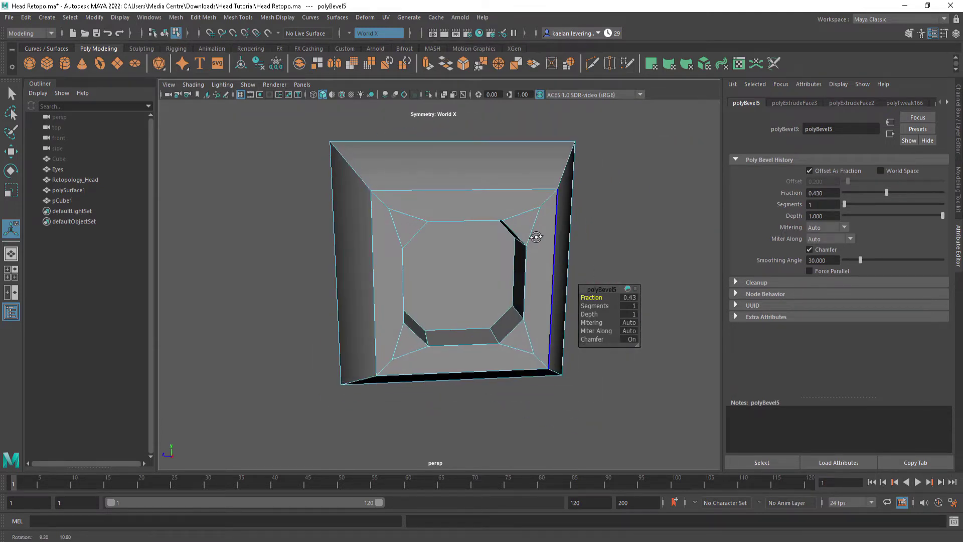
Switch to vertex selection and snap the upper vertex beside the recess bevel onto the side face's outer corner vertex
alt+middle_drag(335, 164, 374, 206)
scroll(432, 251, up, 3)
right_click(499, 214)
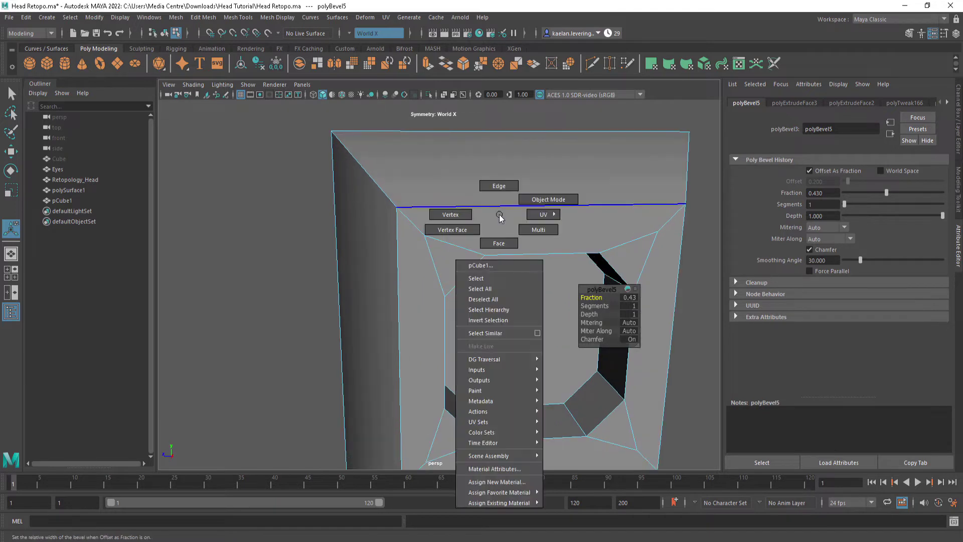
right_drag(480, 195, 451, 215)
key(q)
alt+drag(434, 212, 462, 223)
shift+click(481, 254)
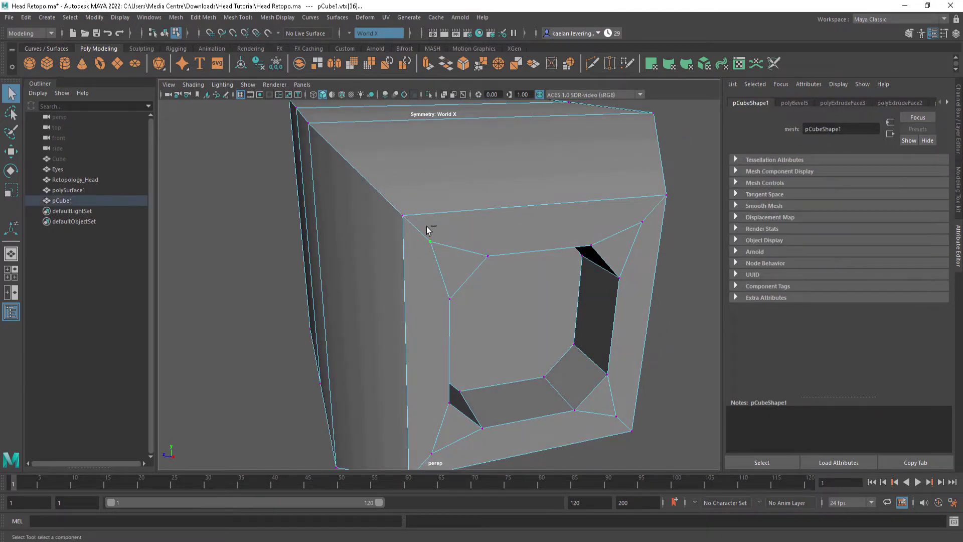
alt+drag(484, 256, 482, 244)
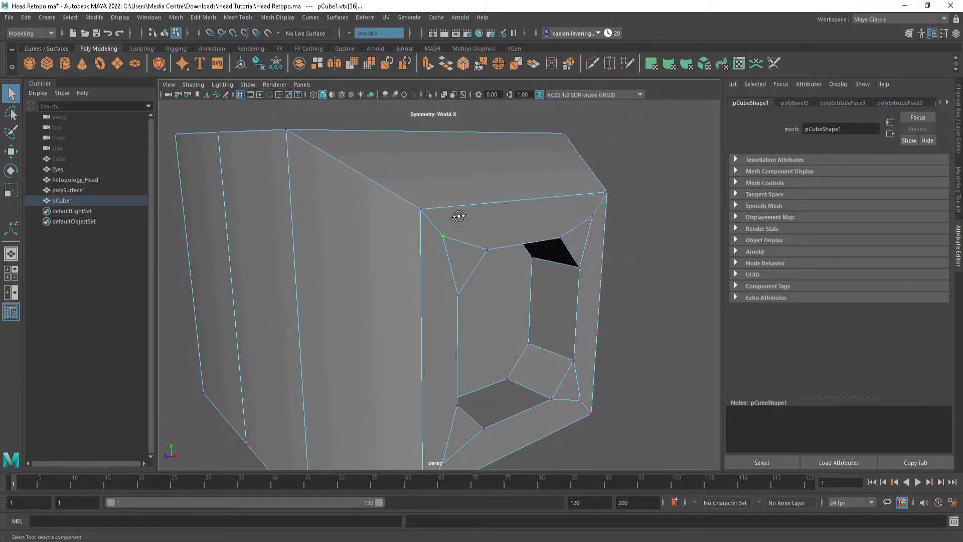
alt+drag(459, 215, 415, 214)
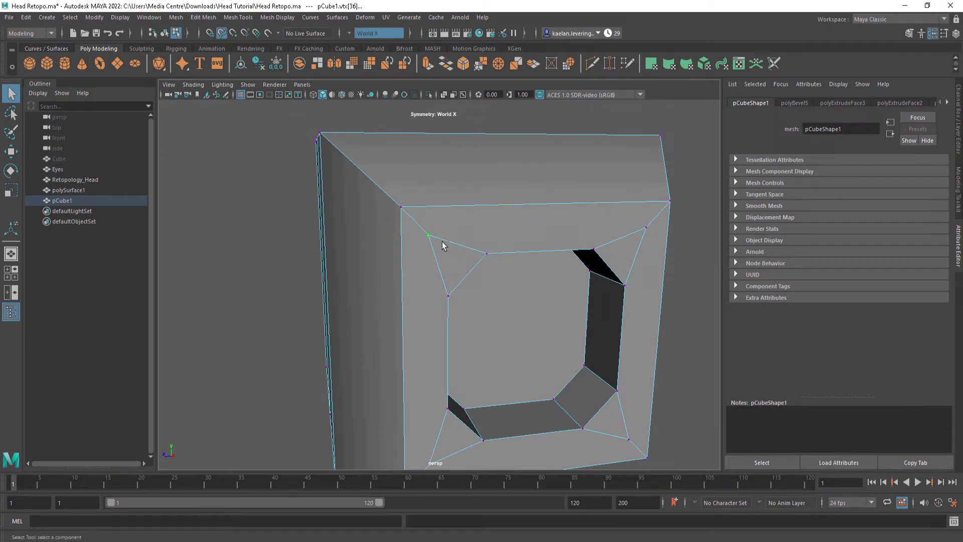
key(Delete)
key(w)
drag(428, 235, 421, 227)
click(438, 206)
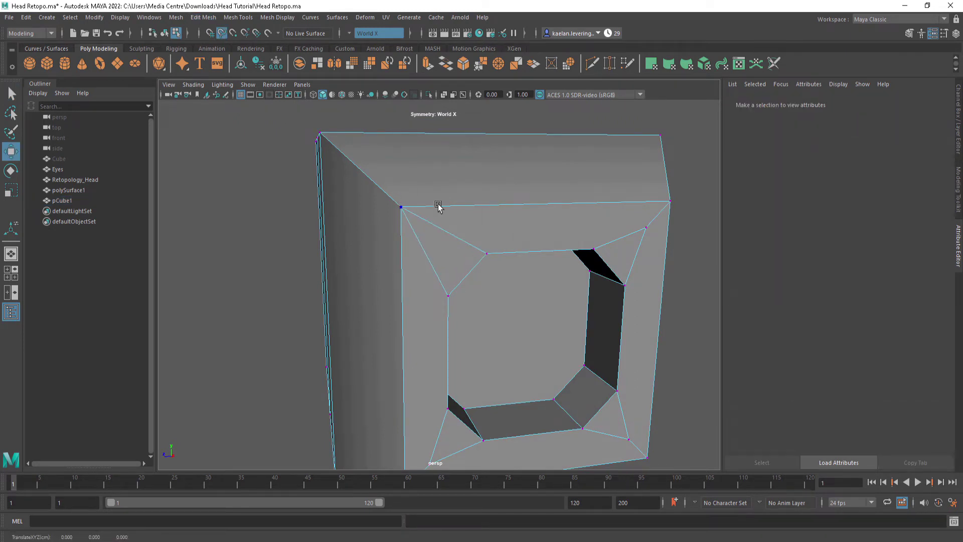
Box-select the overlapping vertices at the side face's upper outer corner and merge them
alt+middle_drag(437, 190, 483, 239)
scroll(494, 257, up, 4)
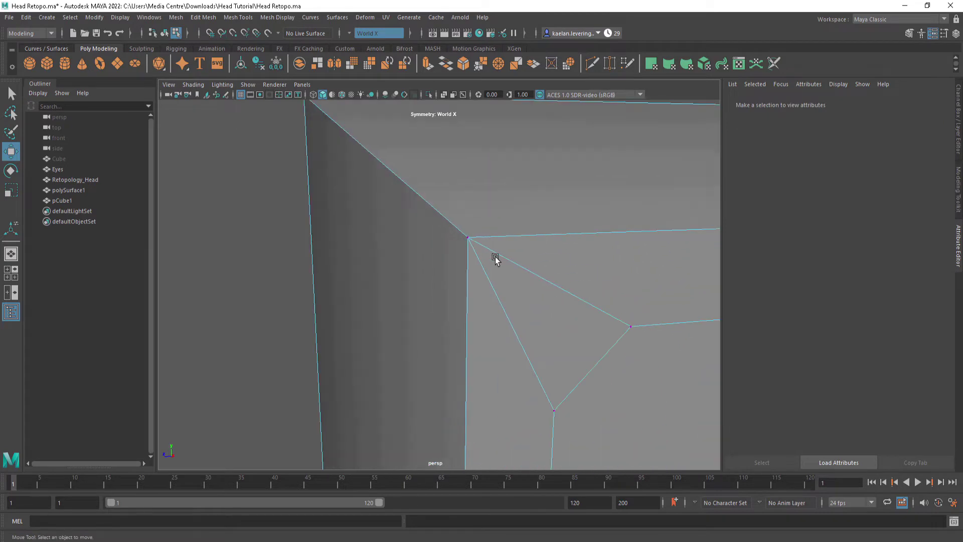
drag(453, 215, 494, 271)
alt+drag(516, 230, 494, 237)
drag(376, 198, 481, 256)
alt+drag(383, 265, 378, 164)
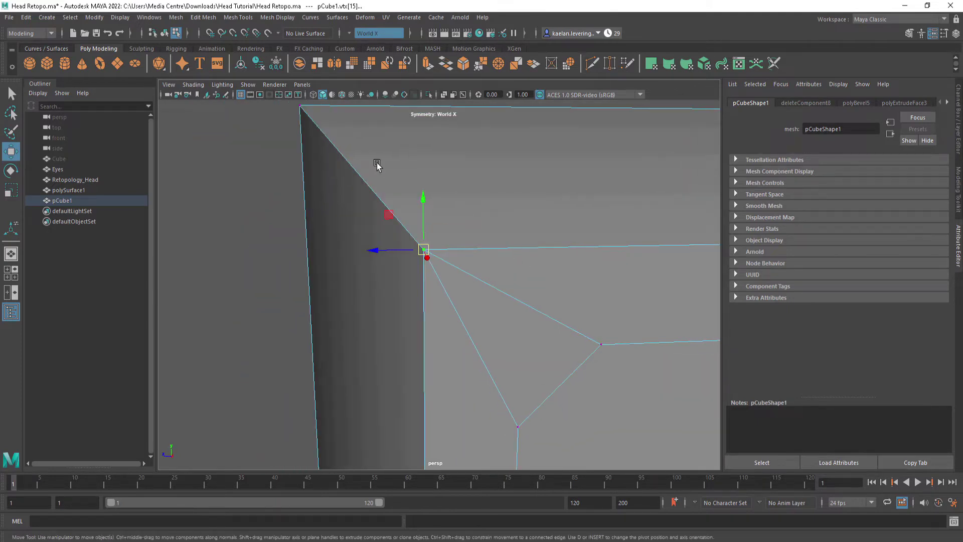
click(206, 18)
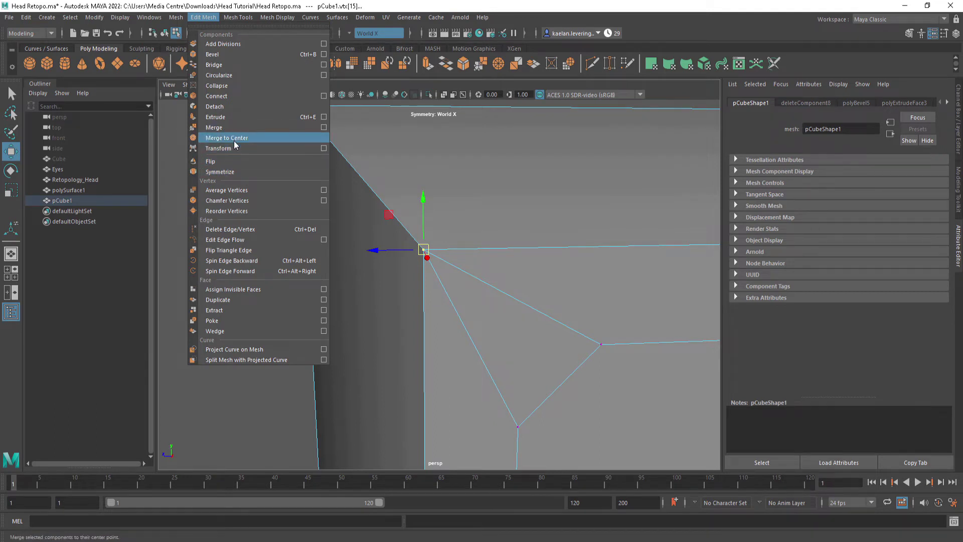
click(323, 127)
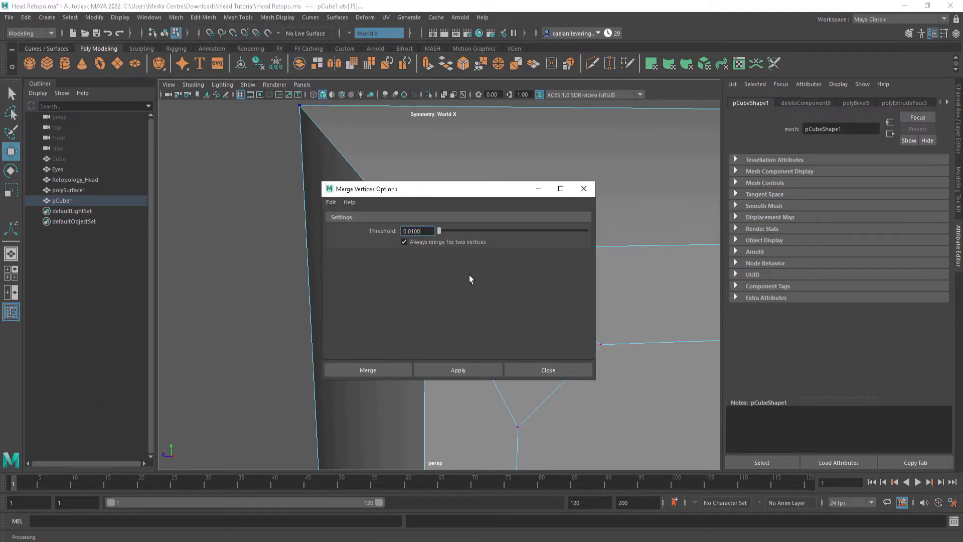
click(583, 189)
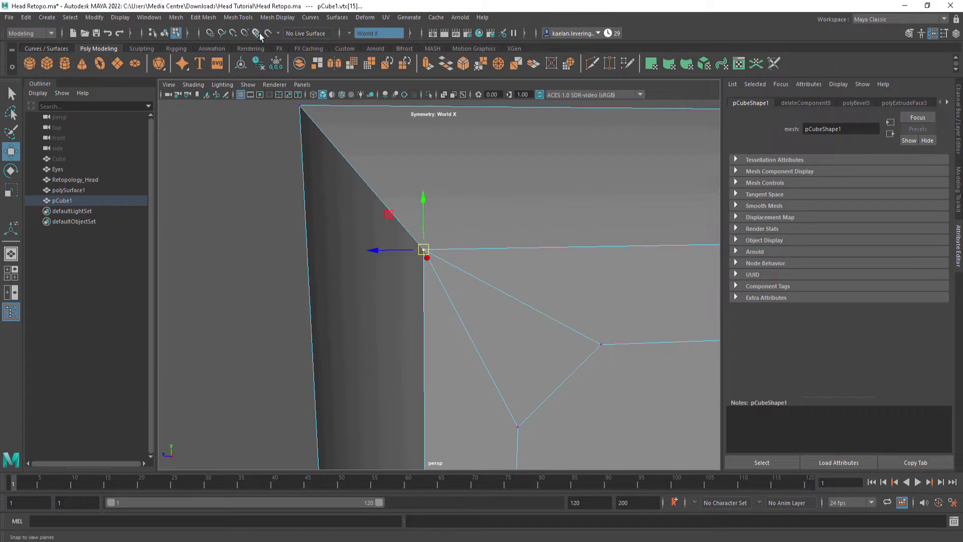
click(237, 17)
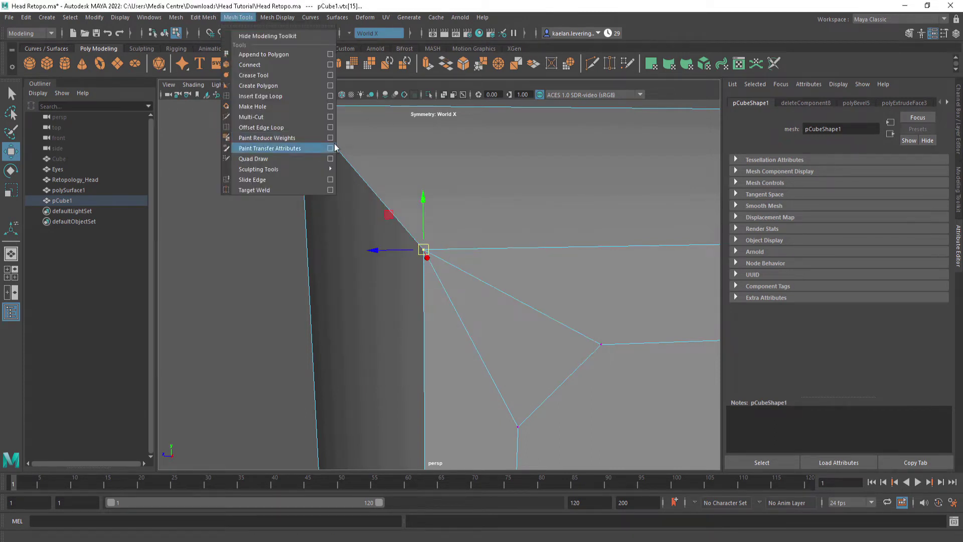
mouse_move(203, 17)
click(269, 130)
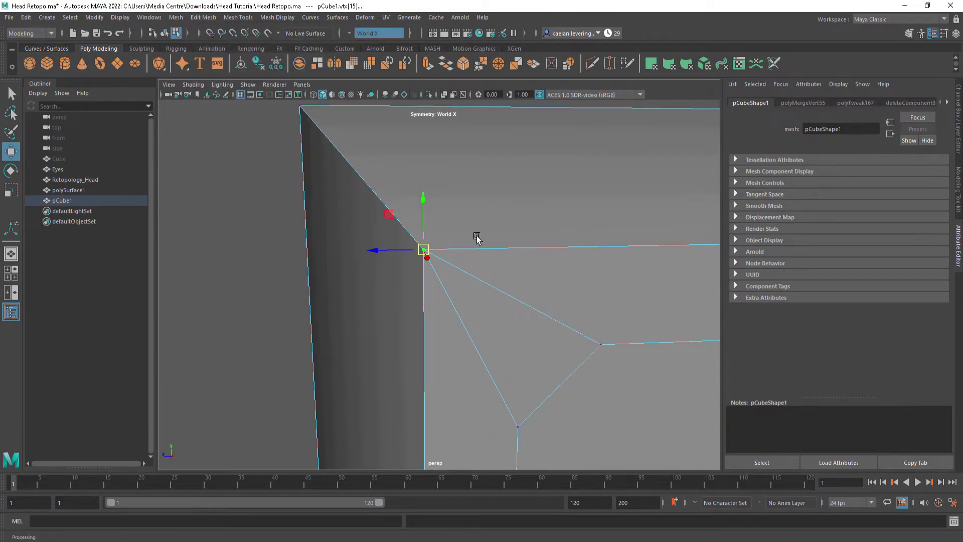
Try pulling the merged corner vertex along Z, reapply Merge, and undo the test moves
drag(388, 249, 471, 270)
alt+drag(545, 258, 489, 249)
key(ctrl+z)
alt+drag(398, 218, 430, 213)
click(203, 17)
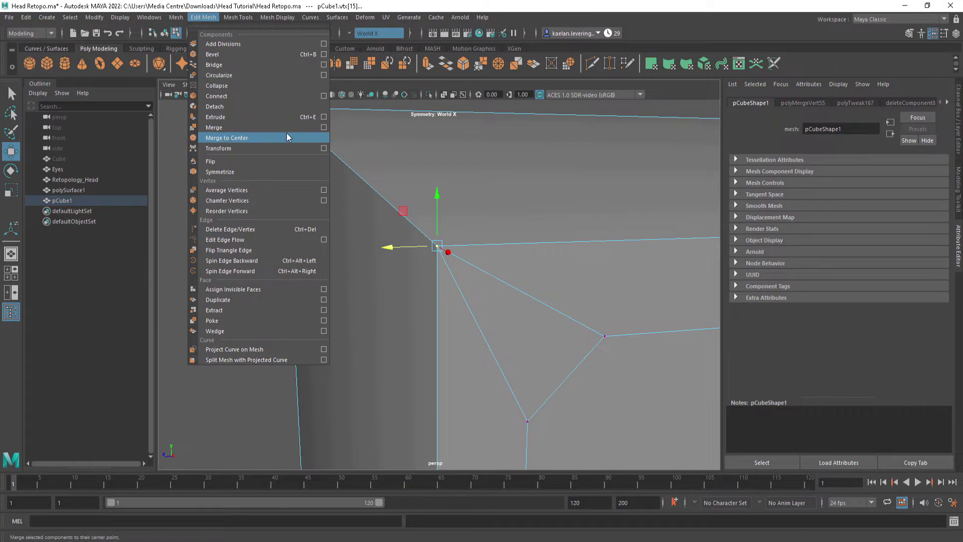
click(268, 128)
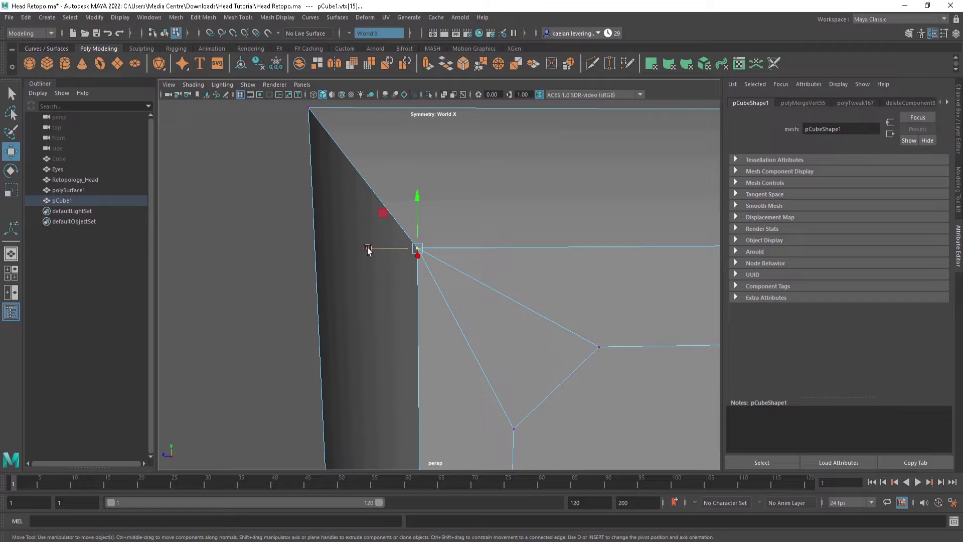
drag(367, 249, 312, 322)
key(ctrl+z)
scroll(346, 299, down, 10)
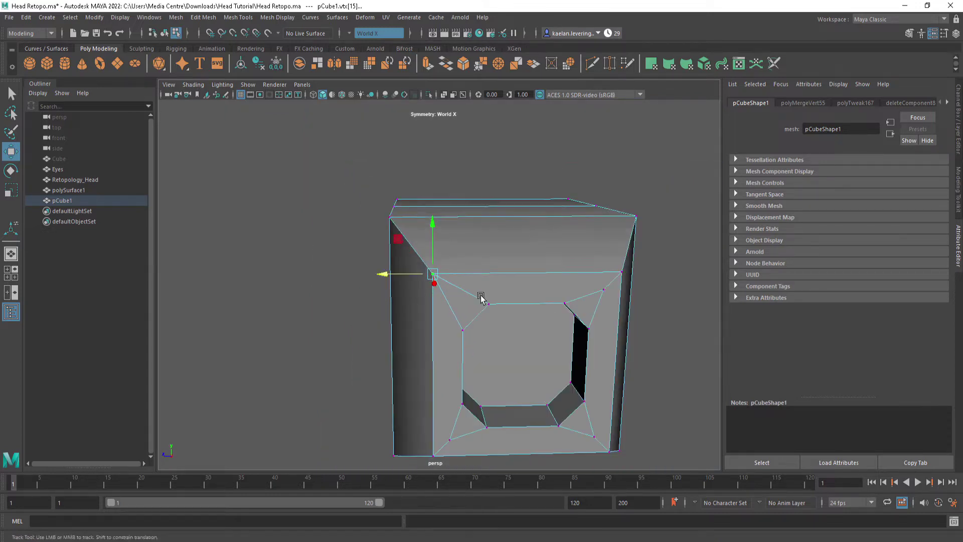
mouse_move(578, 310)
alt+mouse_down()
mouse_move(535, 282)
mouse_move(595, 302)
alt+mouse_up()
scroll(451, 306, up, 2)
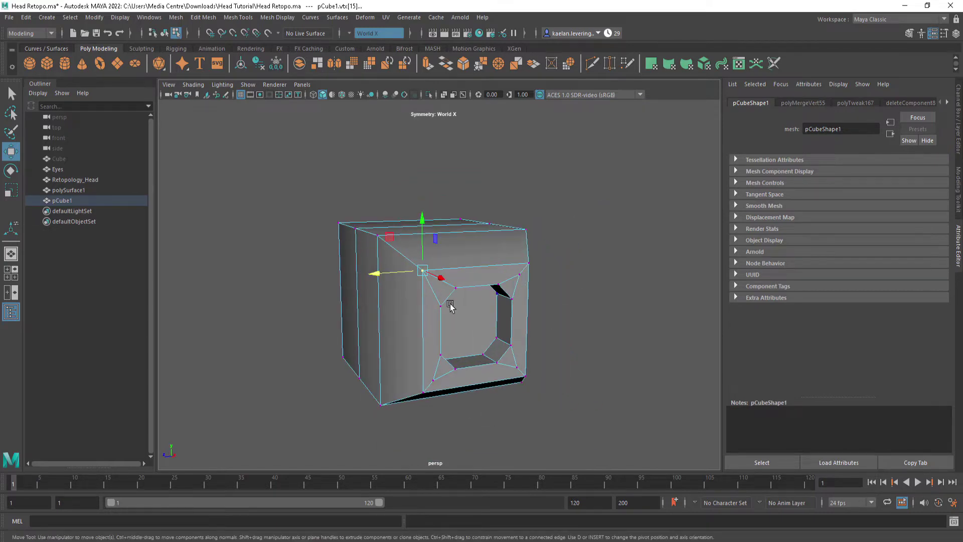
alt+drag(451, 306, 595, 341)
alt+middle_drag(454, 311, 606, 281)
alt+drag(486, 340, 496, 243)
click(272, 19)
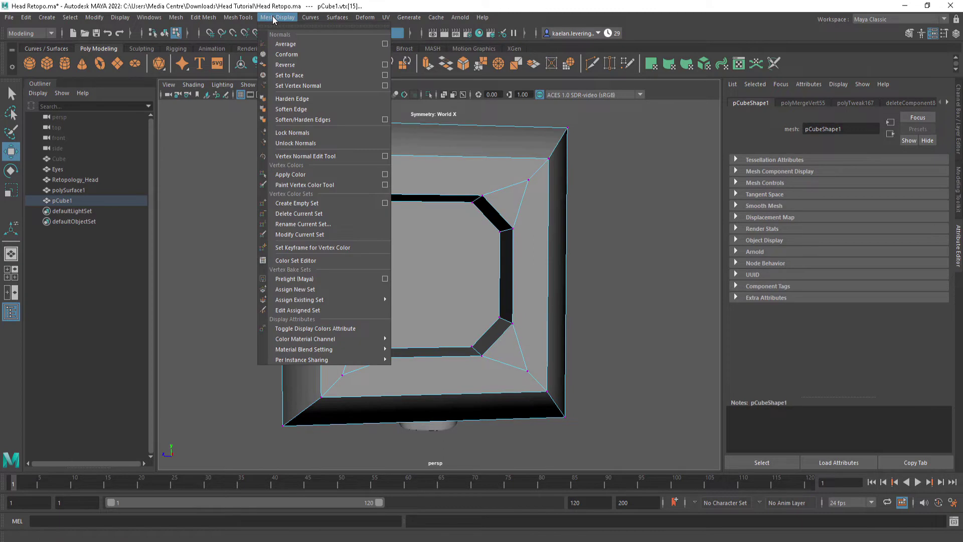
click(585, 189)
alt+drag(462, 189, 402, 189)
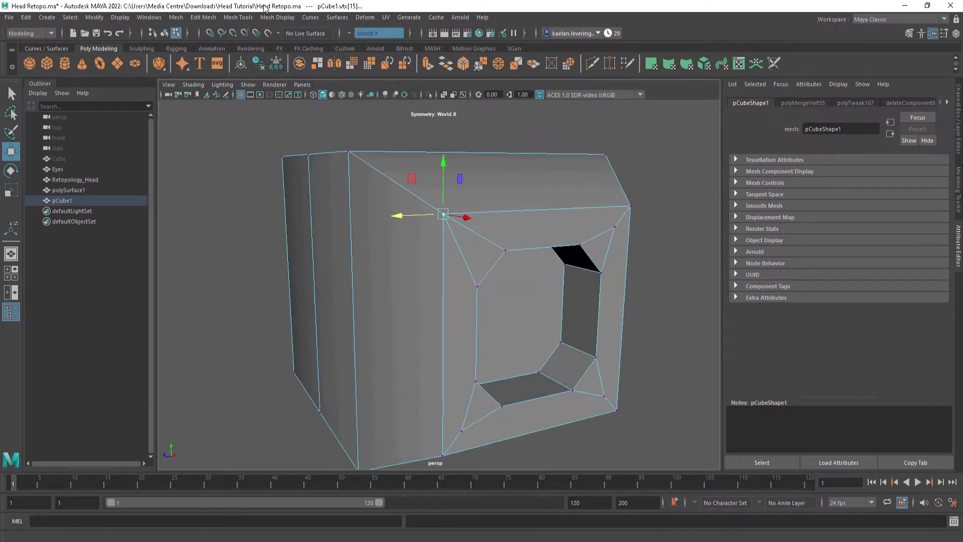
Switch to edge selection, select the diagonal edge running back from the side face's upper corner, and soften it
right_click(601, 240)
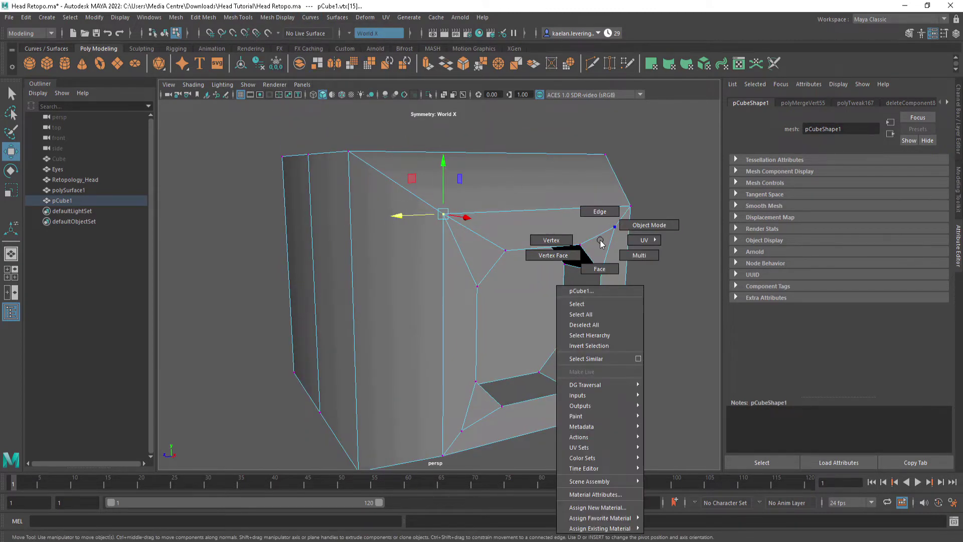
click(598, 211)
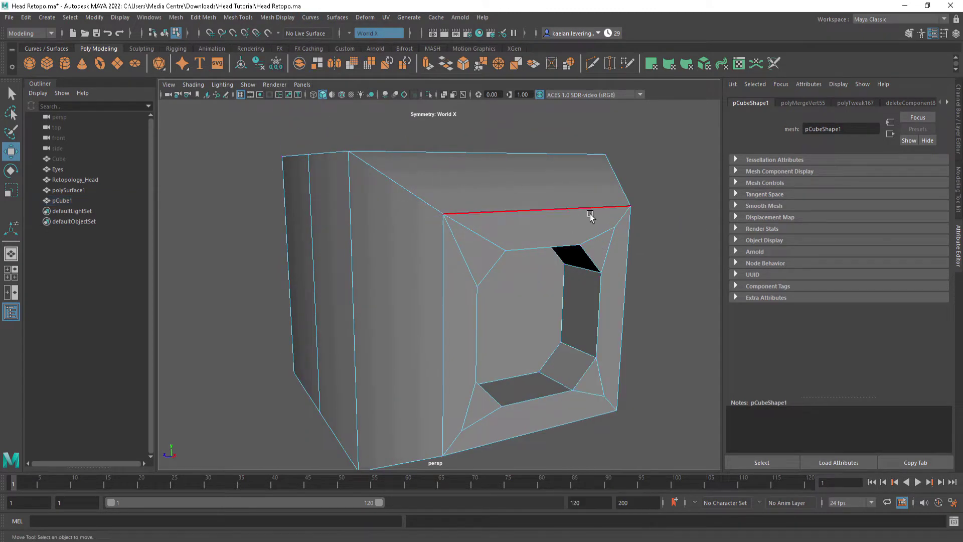
click(411, 191)
click(237, 17)
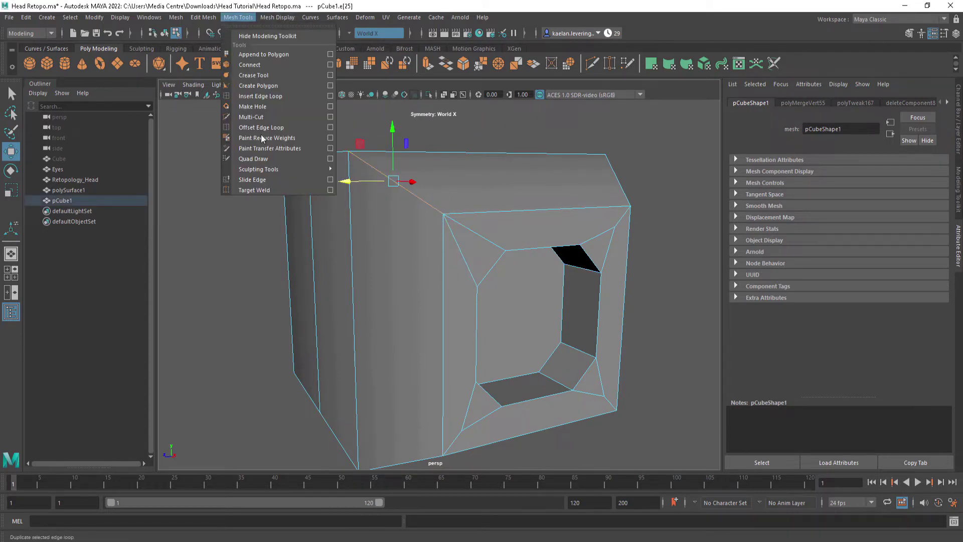
click(196, 18)
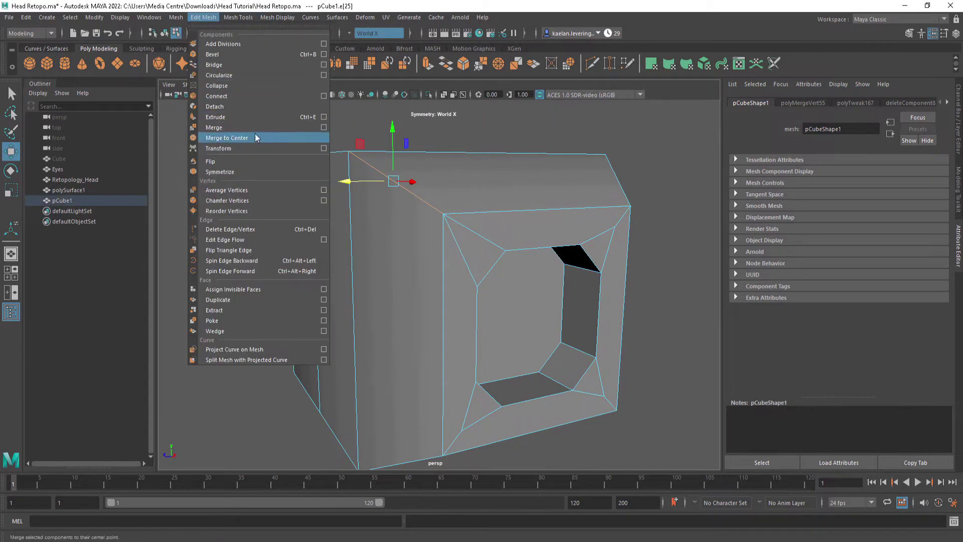
mouse_move(232, 19)
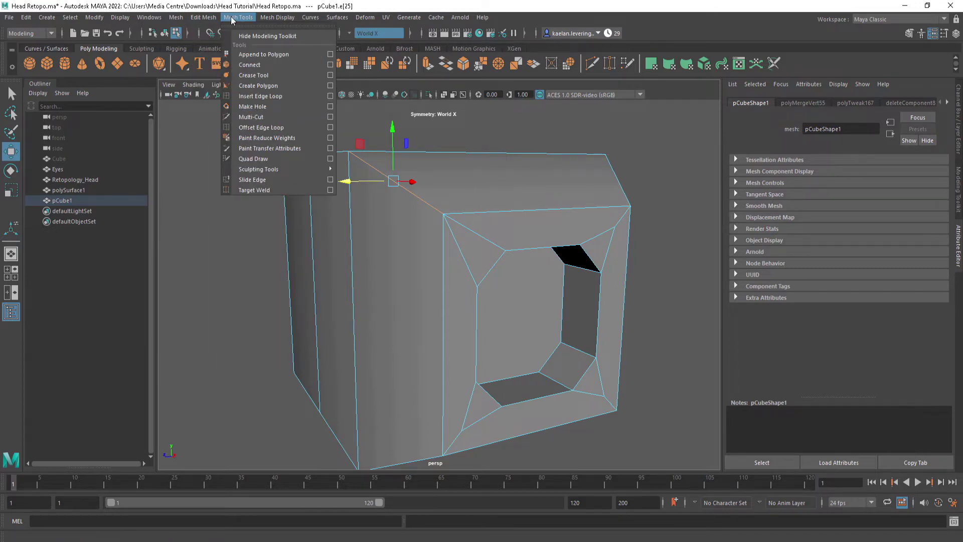
click(277, 17)
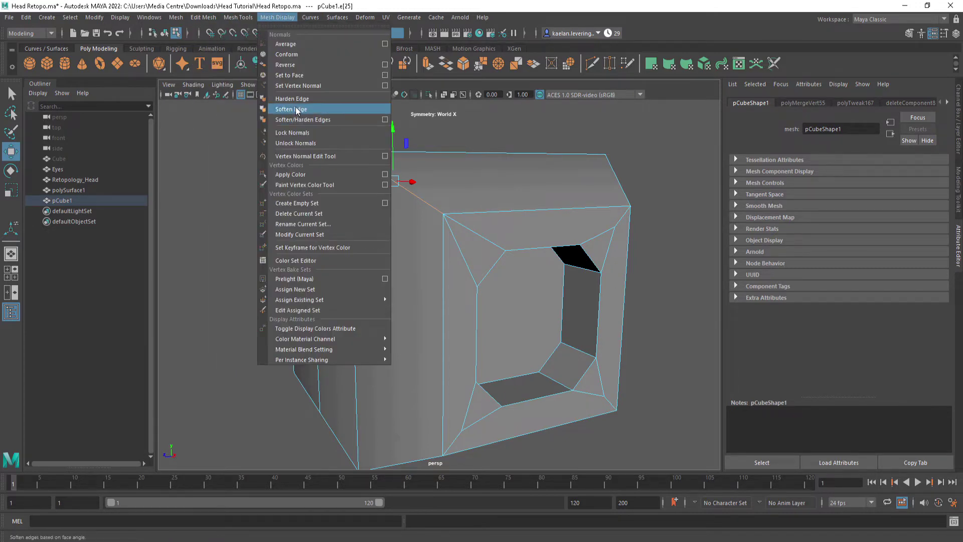
click(297, 110)
Harden the selected diagonal corner edge and clear the selection
click(277, 17)
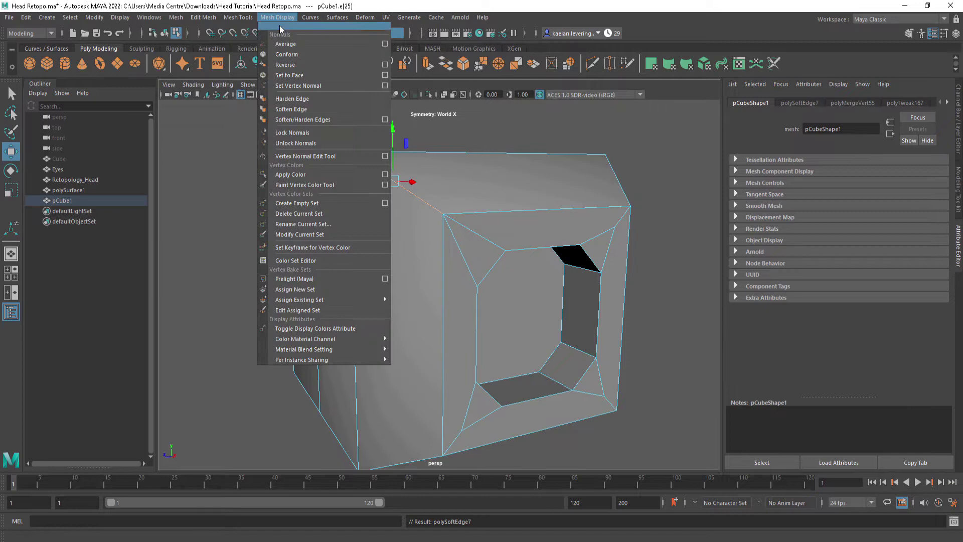
click(313, 101)
alt+drag(539, 343, 492, 346)
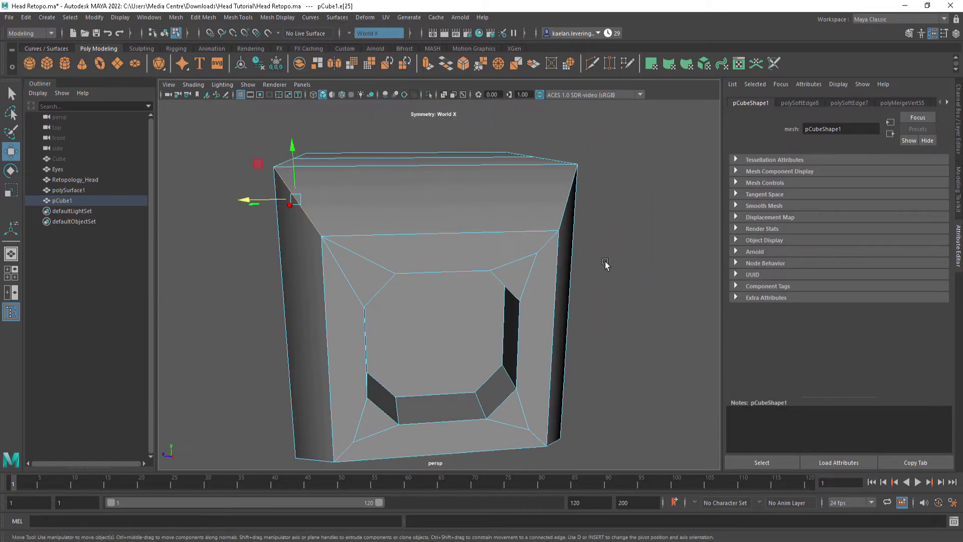
alt+drag(605, 263, 633, 261)
scroll(622, 261, down, 3)
click(604, 263)
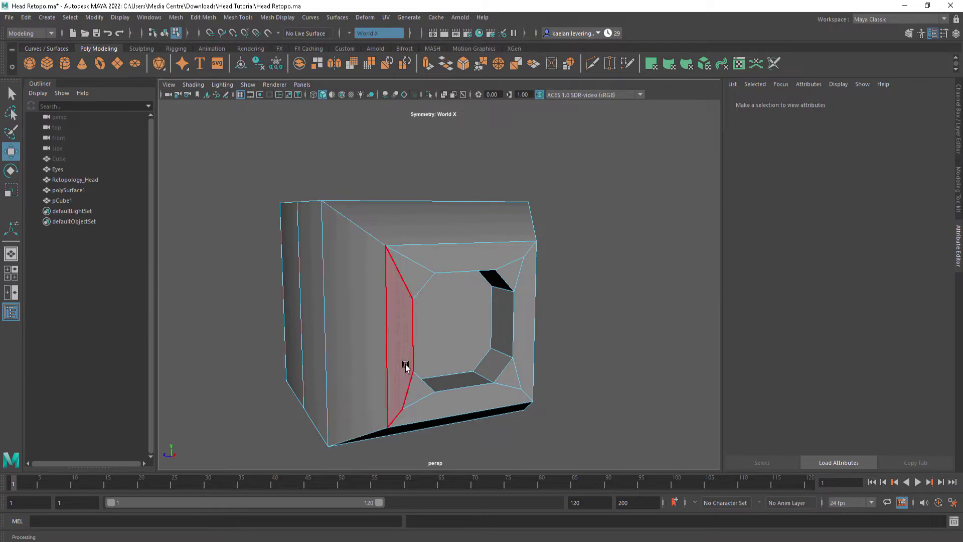
Select all n-gon faces of the cube with a selection constraint set to All and Next and order Nsided
alt+drag(509, 259, 473, 252)
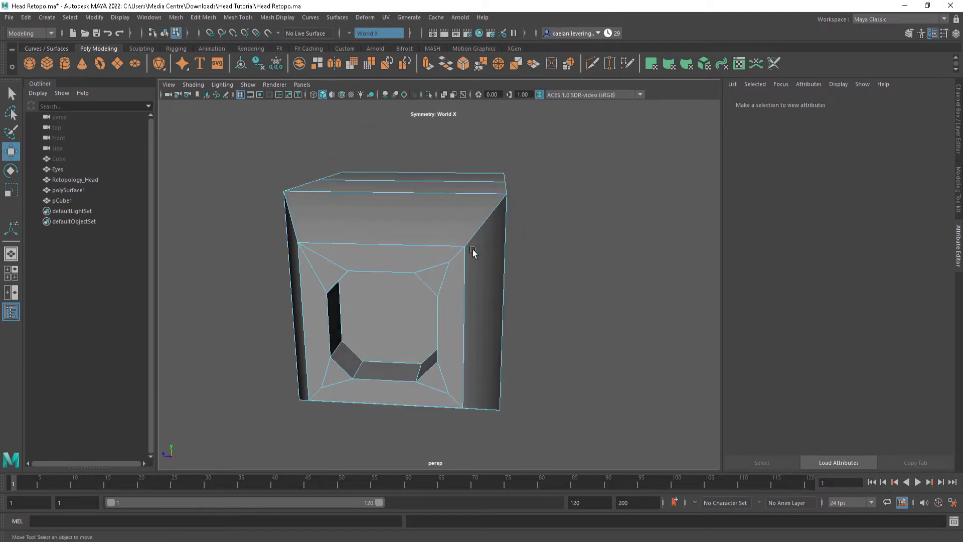
click(423, 318)
alt+drag(423, 318, 456, 301)
click(551, 306)
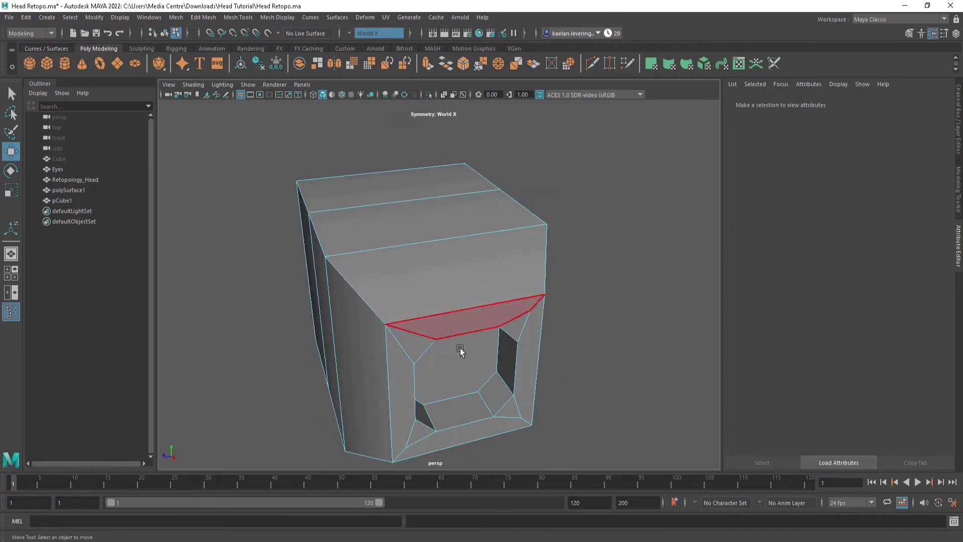
click(70, 18)
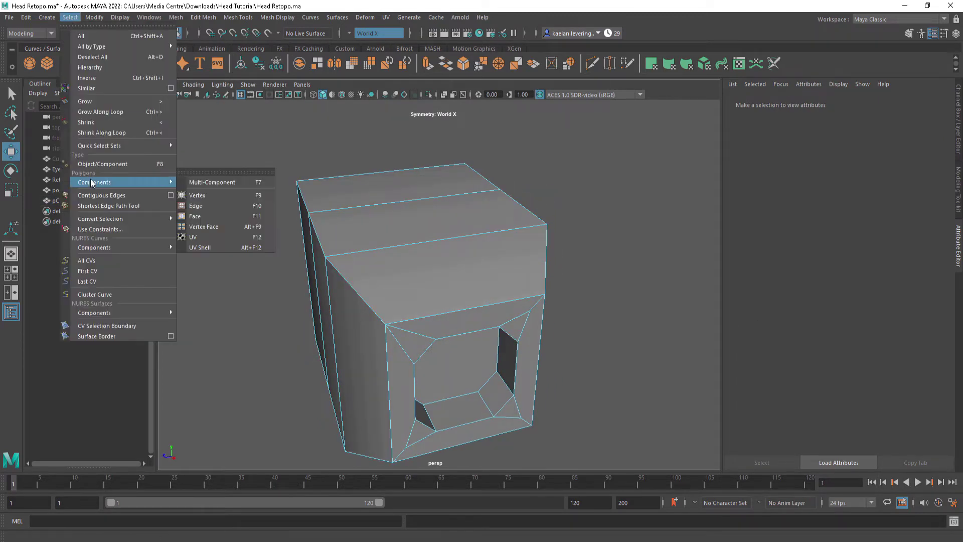
click(105, 229)
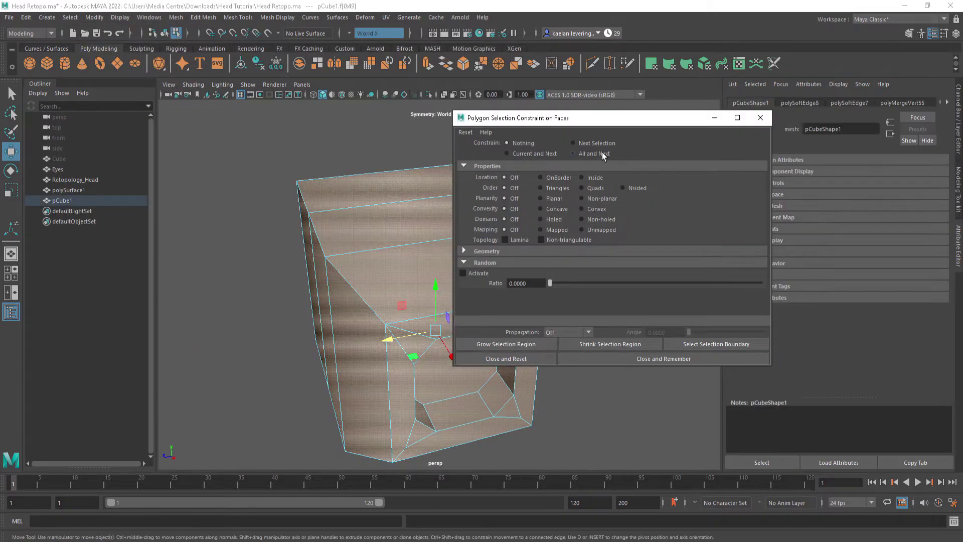
click(623, 188)
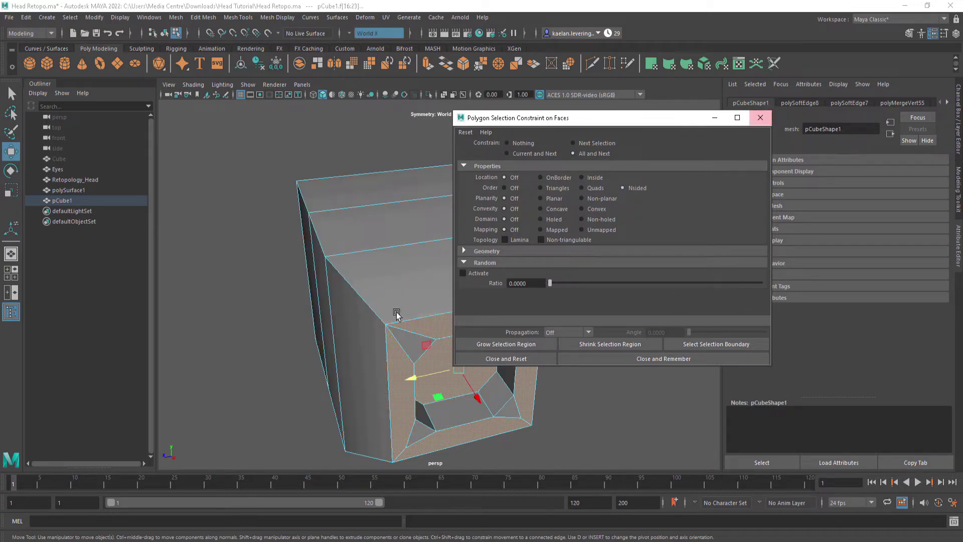
alt+drag(396, 315, 356, 308)
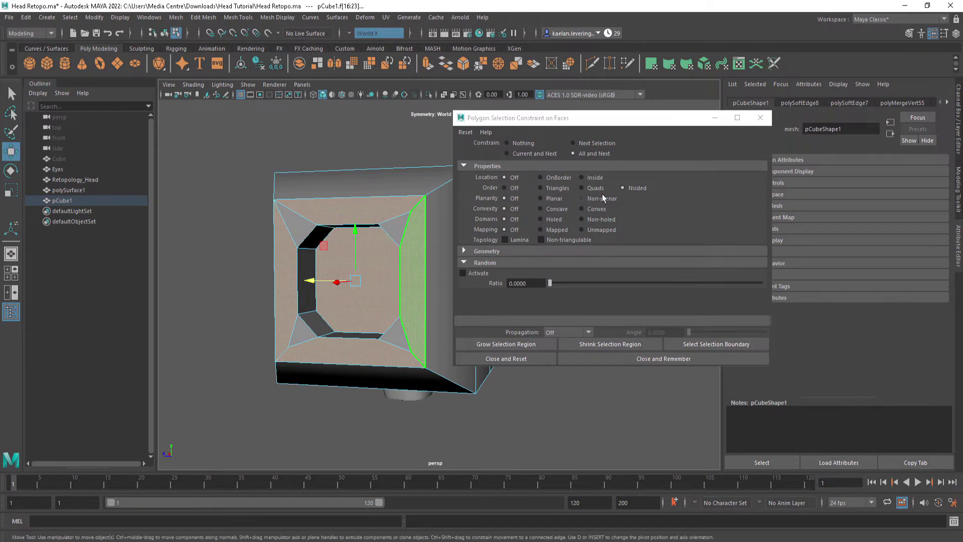
click(760, 117)
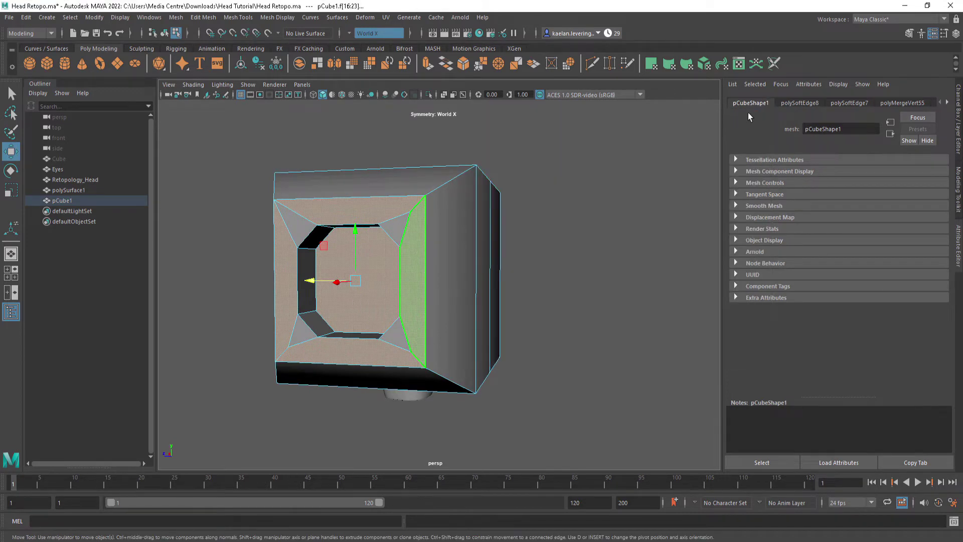
Triangulate the selected n-gon faces around and inside the recess, quadrangulate them, and clear the selection
click(213, 20)
mouse_move(176, 18)
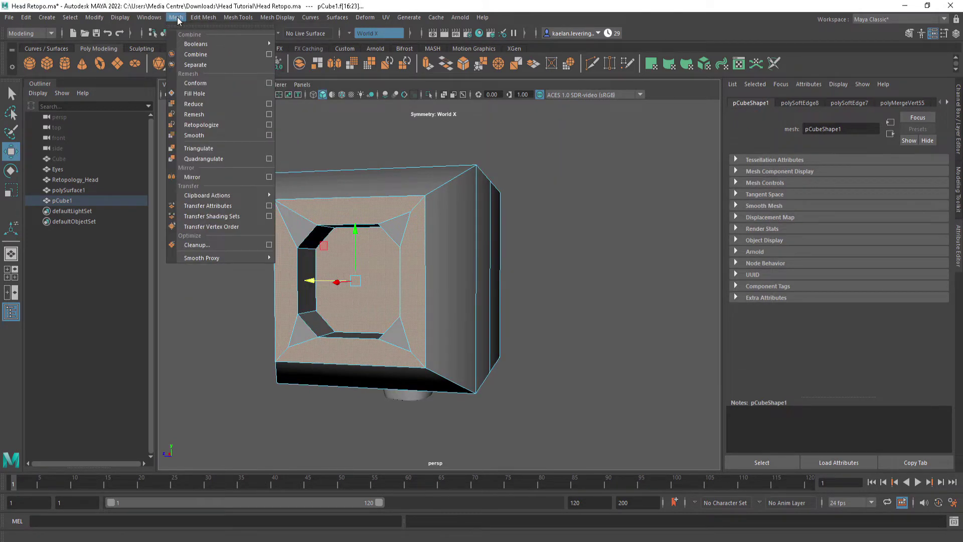
click(199, 149)
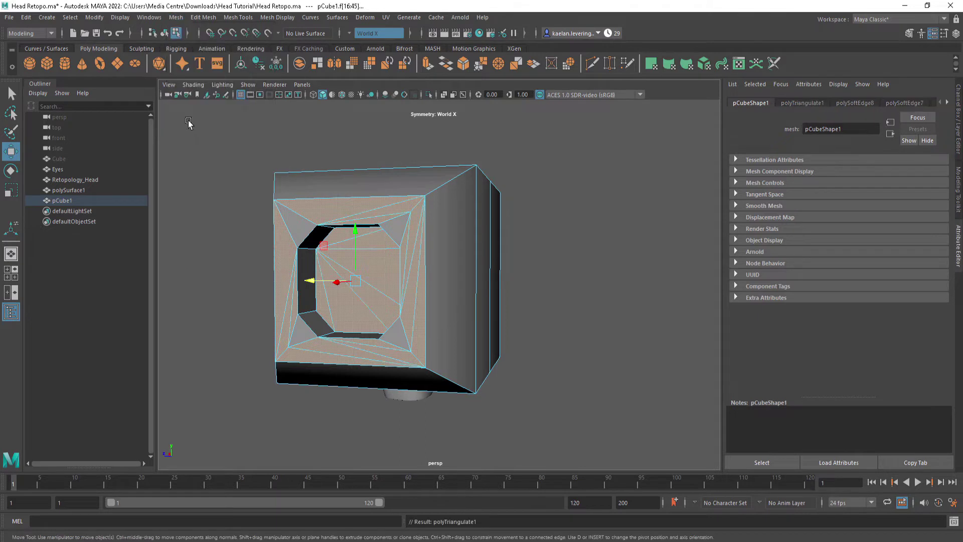
click(176, 18)
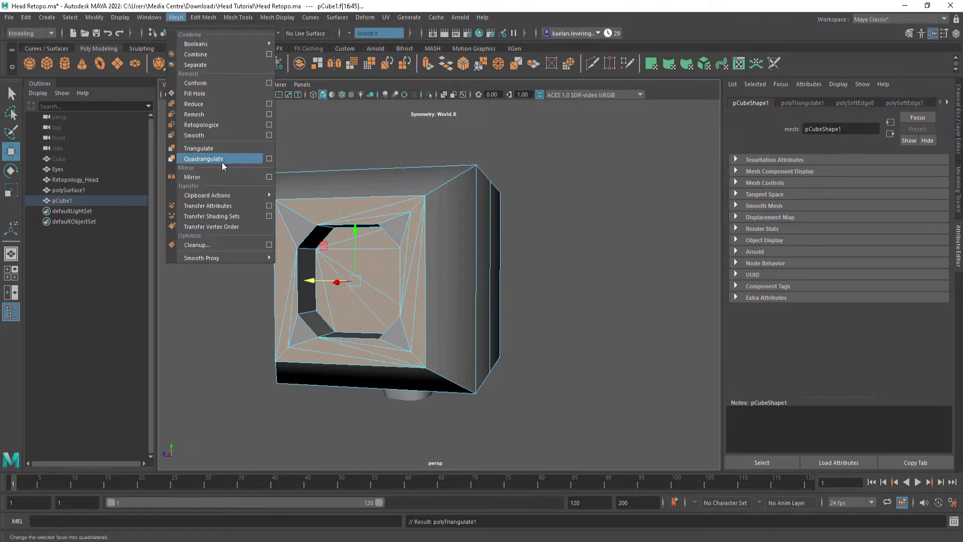
click(222, 160)
alt+drag(413, 243, 436, 236)
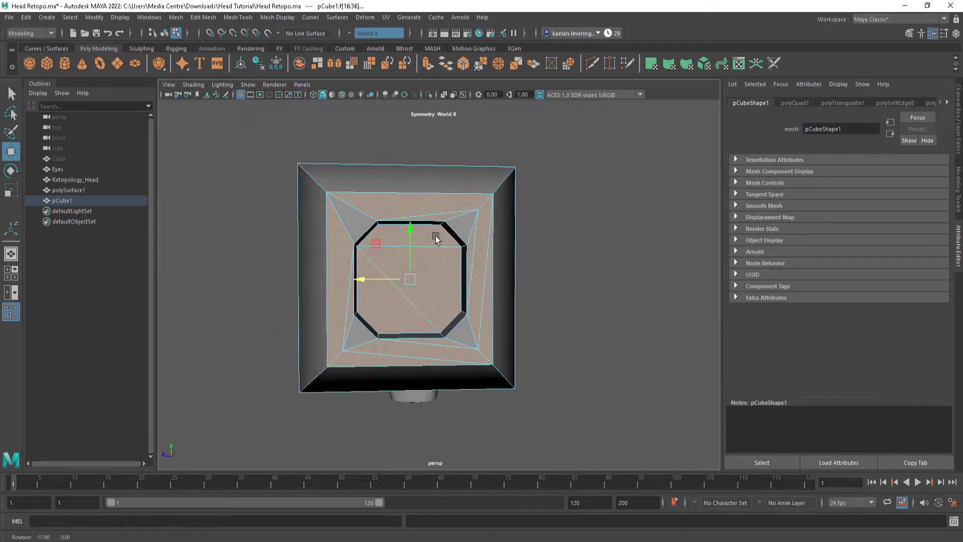
click(176, 18)
click(466, 252)
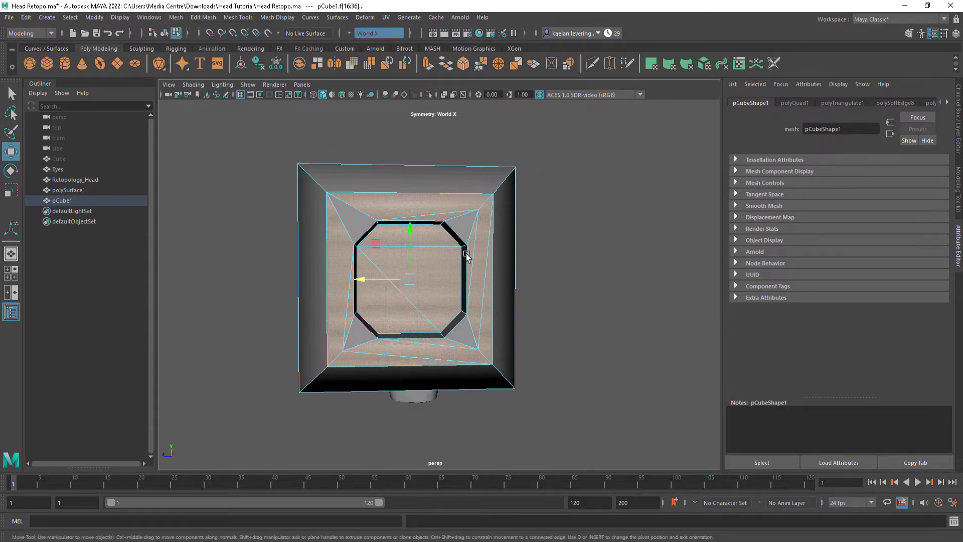
alt+drag(467, 251, 468, 222)
click(629, 237)
Switch to edge selection and select all hard edges with a constraint set to All and Next and smoothing Hard
alt+right_drag(468, 221, 593, 213)
alt+drag(593, 212, 622, 213)
alt+drag(594, 183, 624, 199)
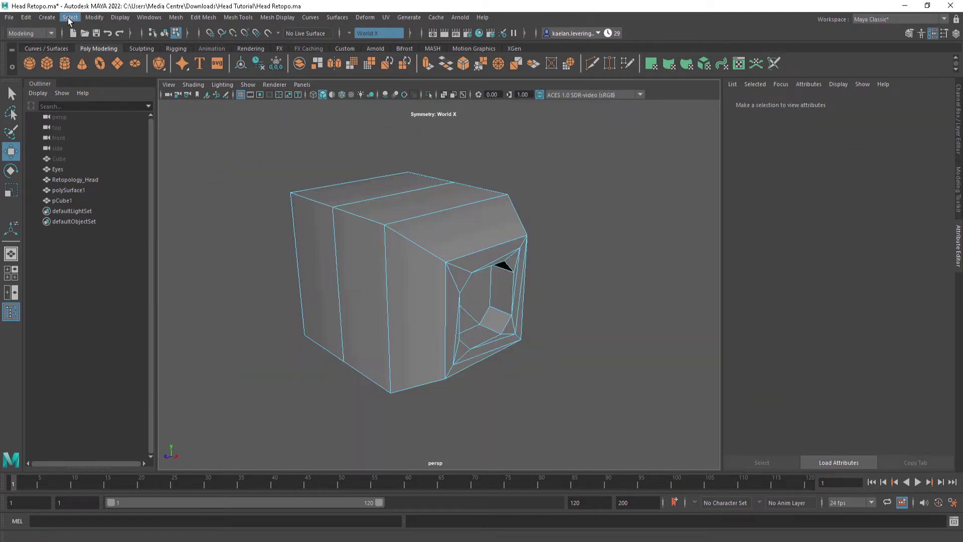
click(70, 18)
mouse_move(108, 182)
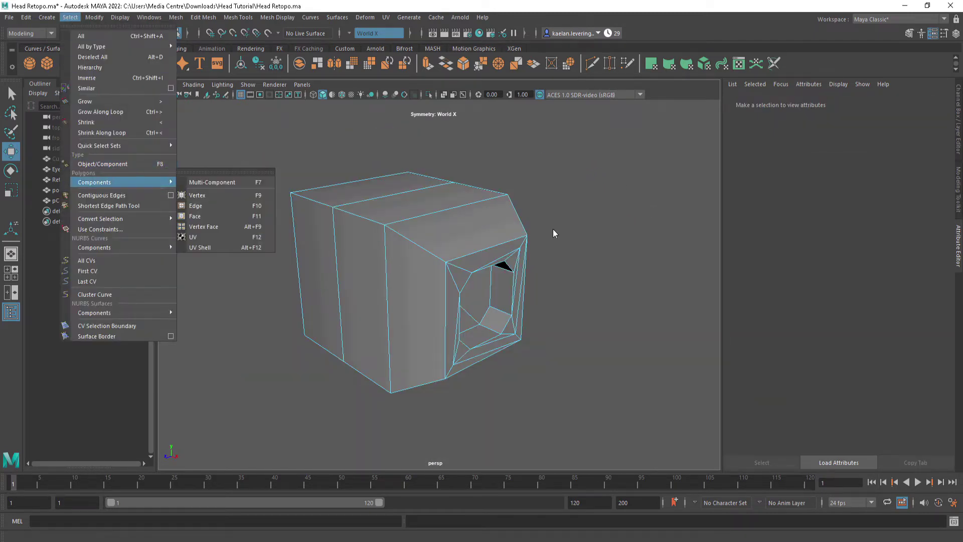
right_drag(554, 234, 508, 248)
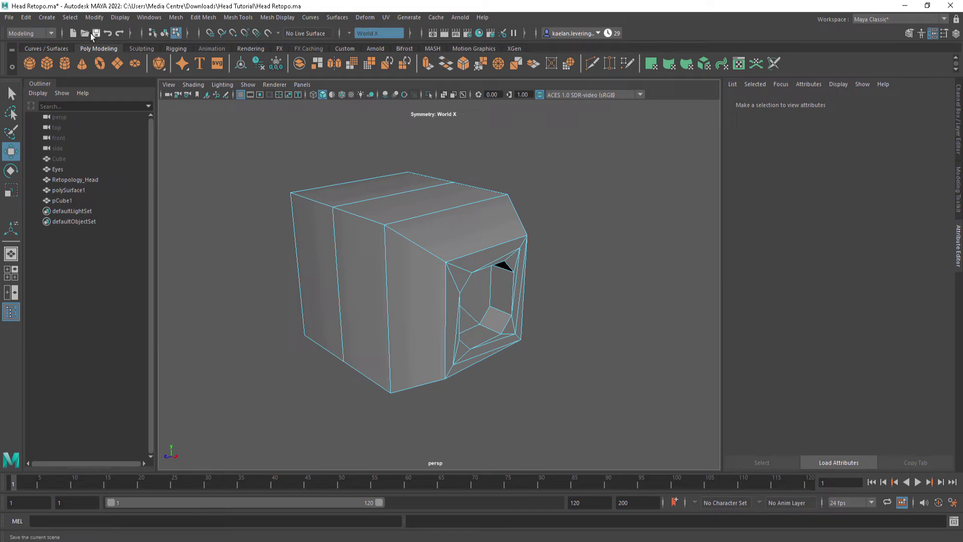
click(69, 17)
click(122, 229)
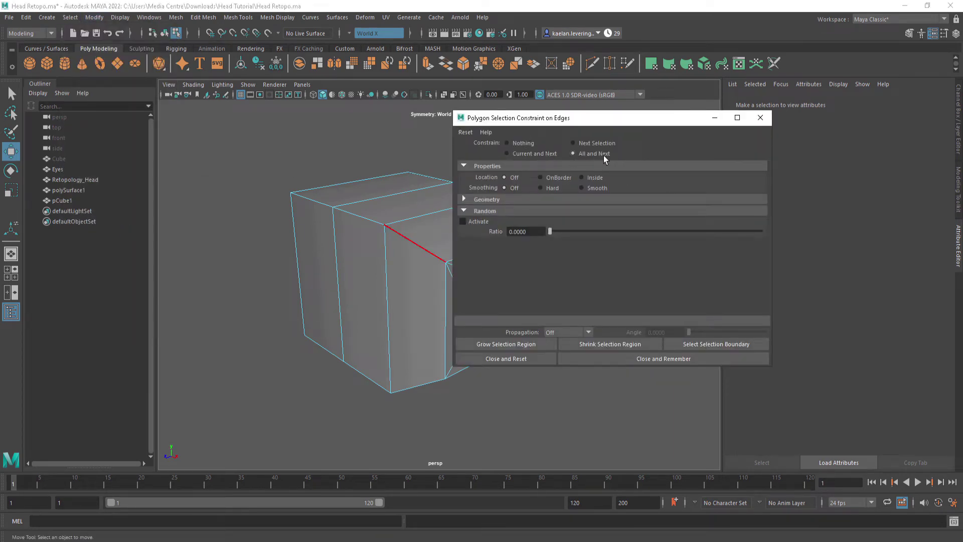
click(550, 187)
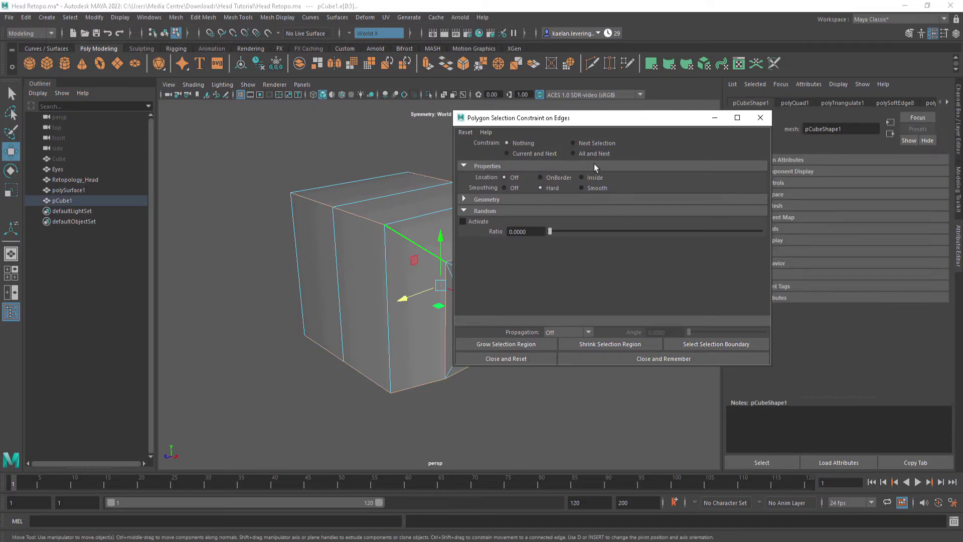
click(759, 117)
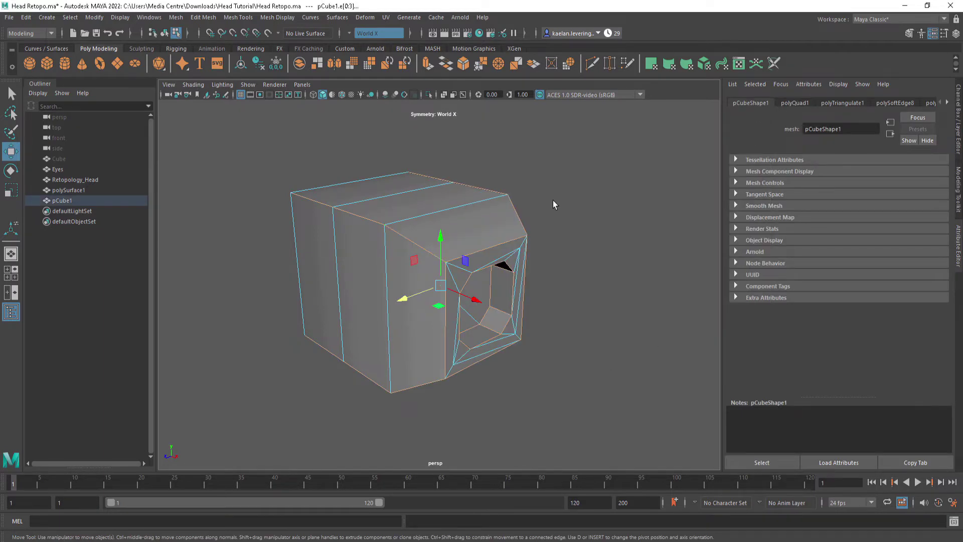
Bevel the selected hard edges, trying 5 segments before setting 2 segments and a fraction of 0.7
alt+drag(553, 201, 523, 199)
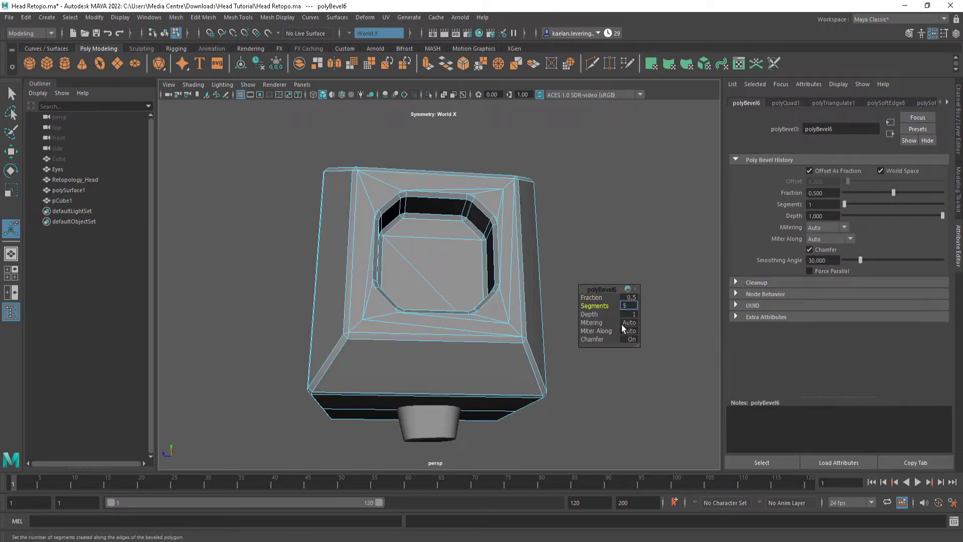
key(Return)
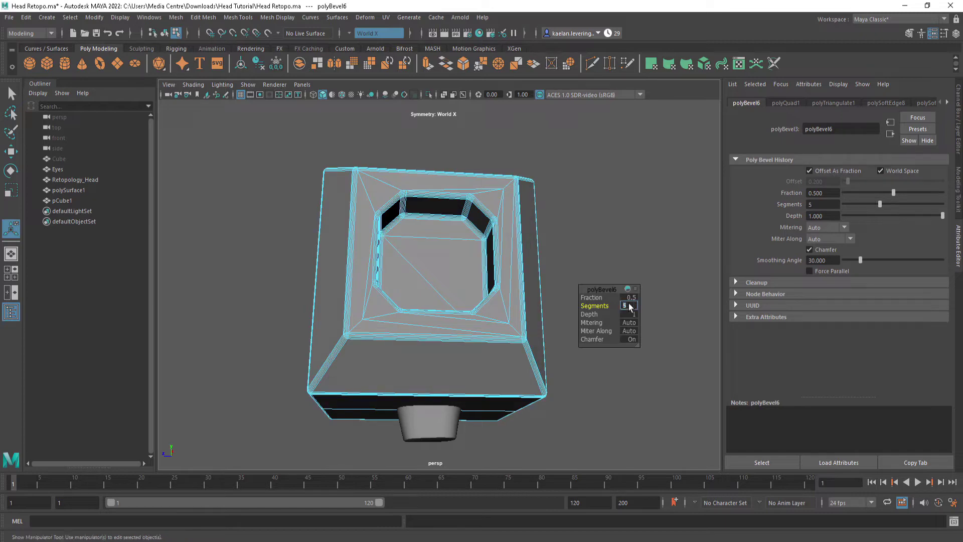
key(Return)
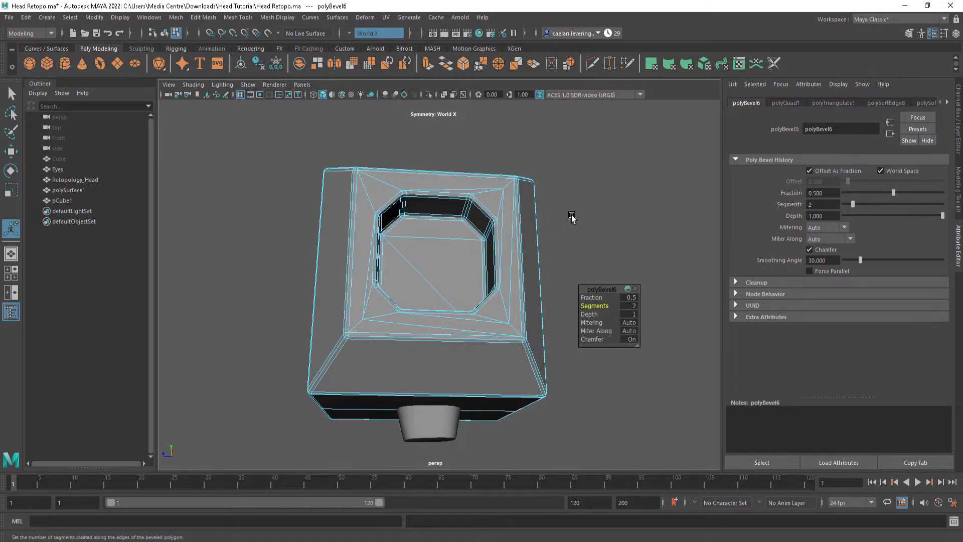
alt+drag(572, 217, 605, 305)
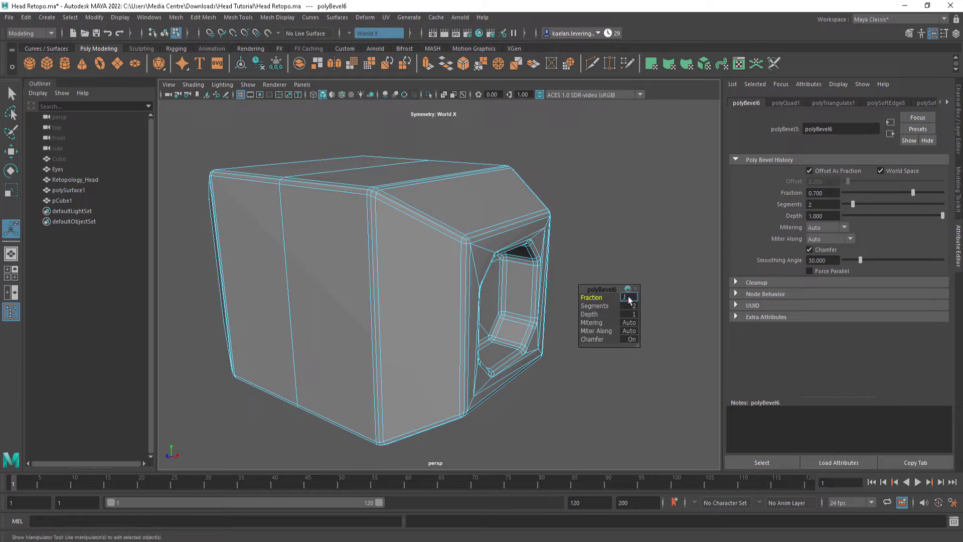
Return to object selection and examine the cube's bevelled edges and side recess from different angles
right_click(573, 231)
click(594, 214)
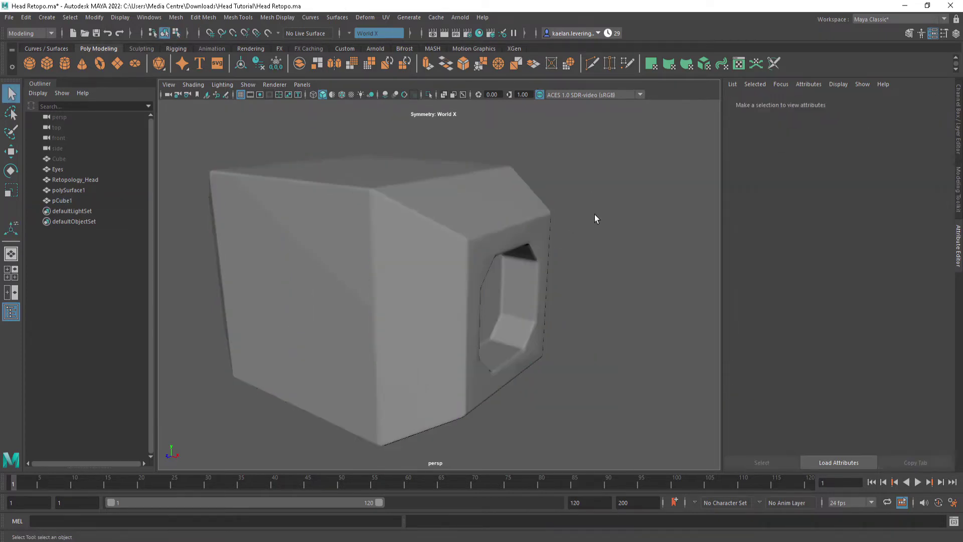
alt+drag(594, 215, 567, 193)
click(524, 305)
alt+drag(572, 276, 638, 244)
click(632, 233)
click(514, 248)
alt+drag(490, 302, 631, 285)
alt+drag(655, 247, 482, 271)
Delete the bevelled practice cube from the scene
scroll(574, 262, up, 5)
alt+middle_drag(481, 271, 502, 237)
scroll(426, 296, down, 5)
alt+drag(426, 296, 481, 220)
alt+middle_drag(482, 221, 526, 222)
key(Delete)
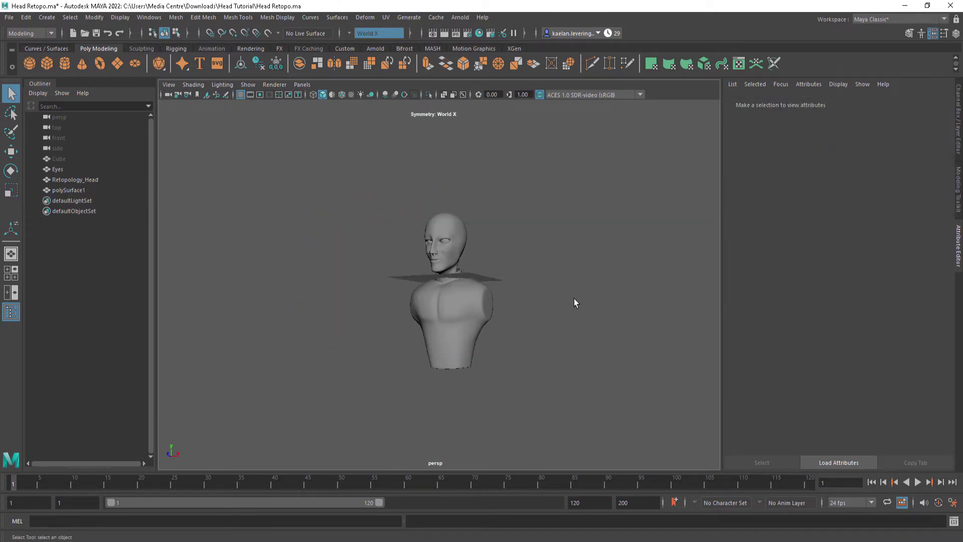
Start the EP Curve Tool and switch from the perspective to a full-size side view of the bust
alt+drag(573, 299, 539, 260)
scroll(544, 296, up, 2)
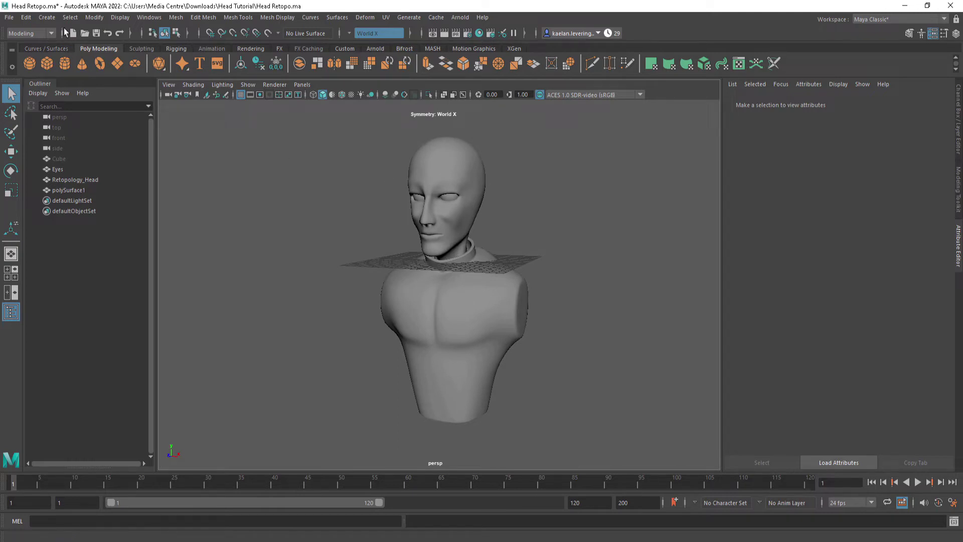
click(46, 18)
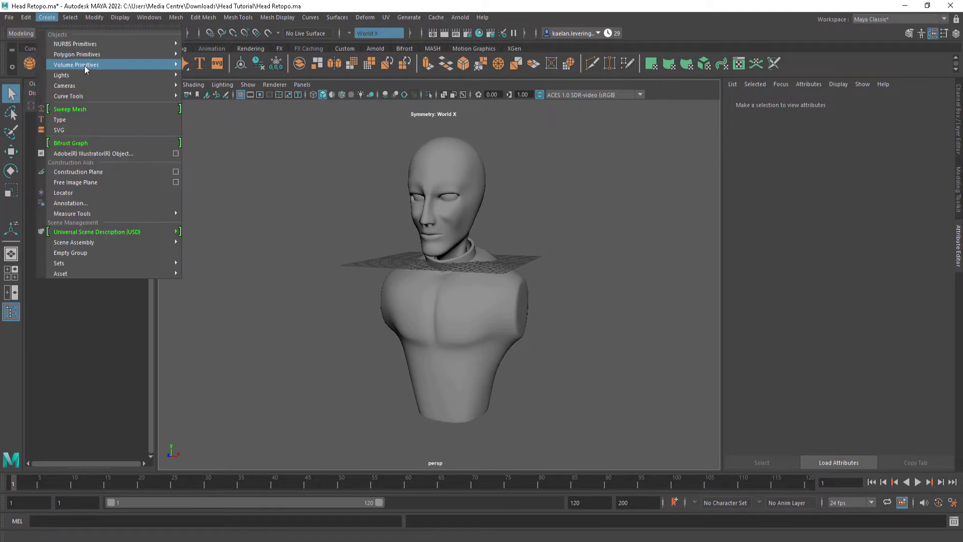
mouse_move(86, 67)
mouse_move(90, 96)
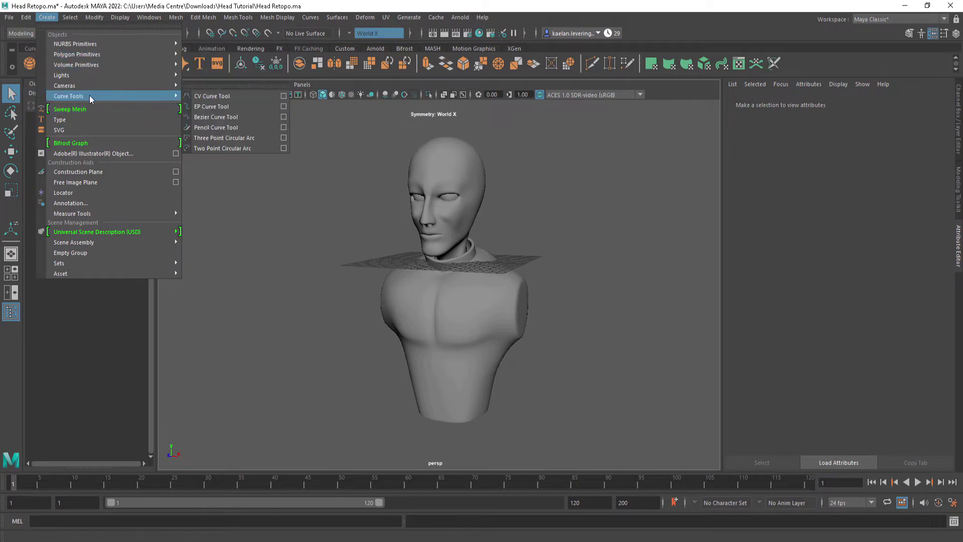
click(222, 110)
alt+drag(587, 240, 537, 246)
key(space)
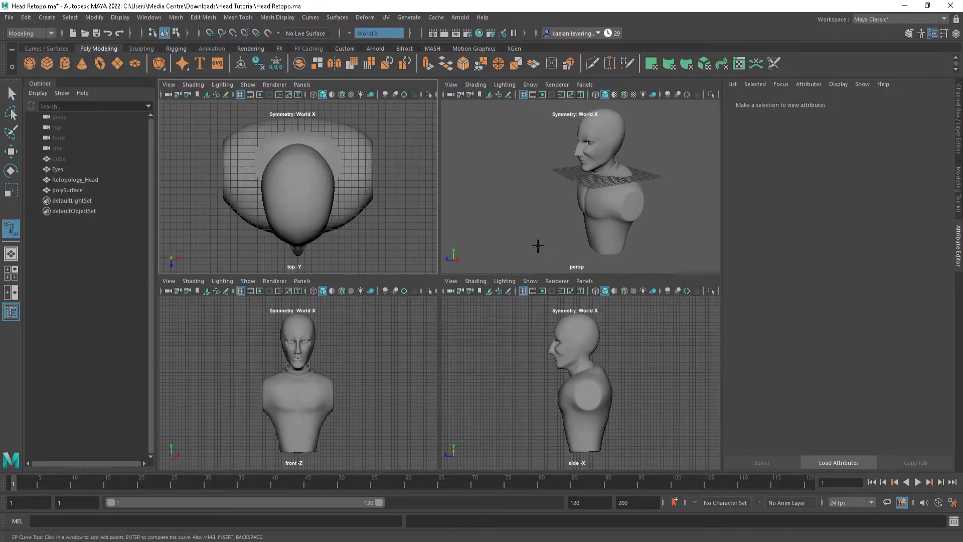
key(space)
key(space)
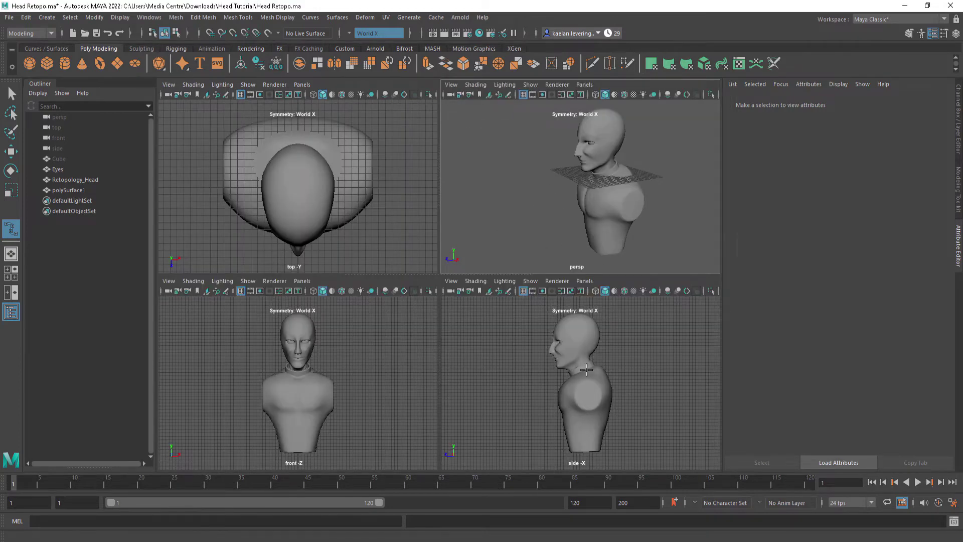
key(space)
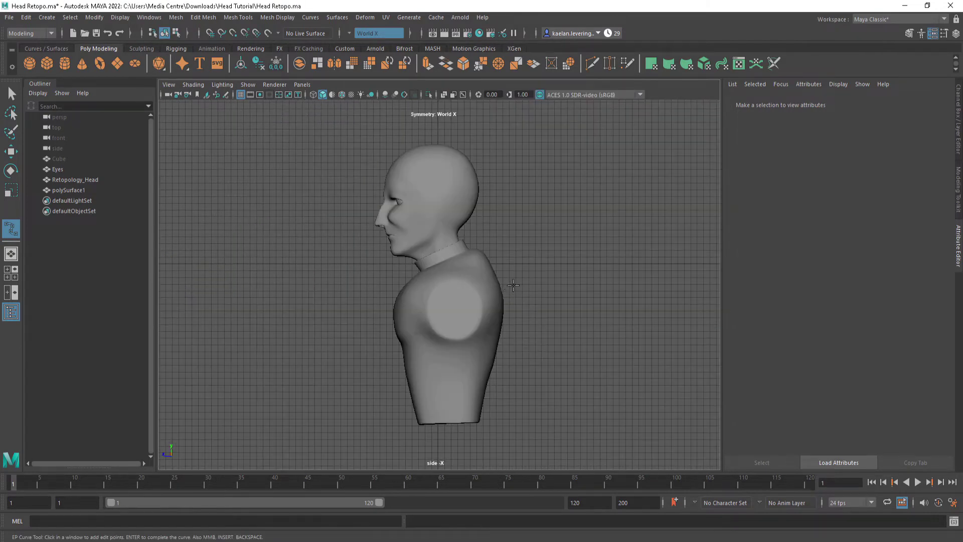
Draw an open eight-point EP curve rising in front of the torso, passing through the neck, and looping behind and over the head to the face's front
click(370, 424)
click(359, 325)
click(403, 263)
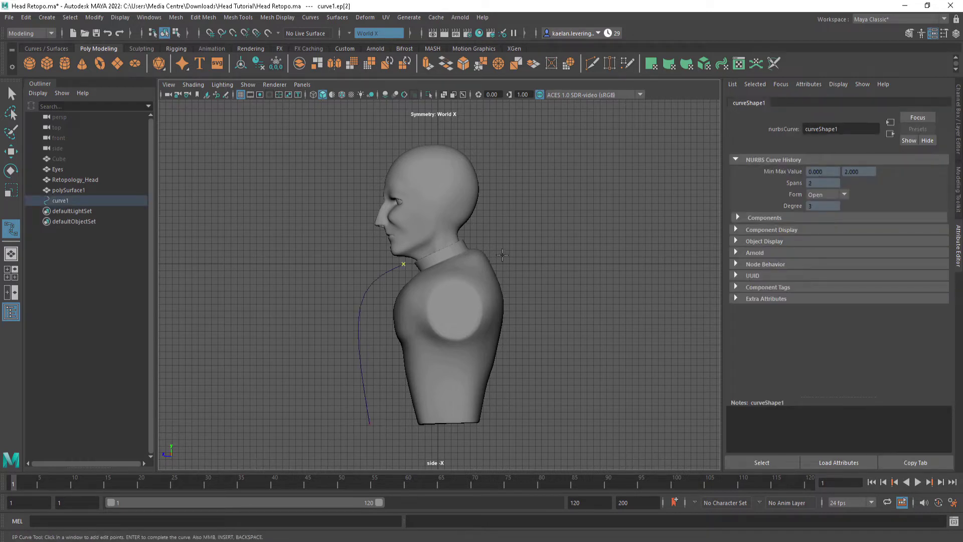
click(495, 234)
click(541, 176)
click(441, 120)
click(343, 156)
click(312, 249)
key(q)
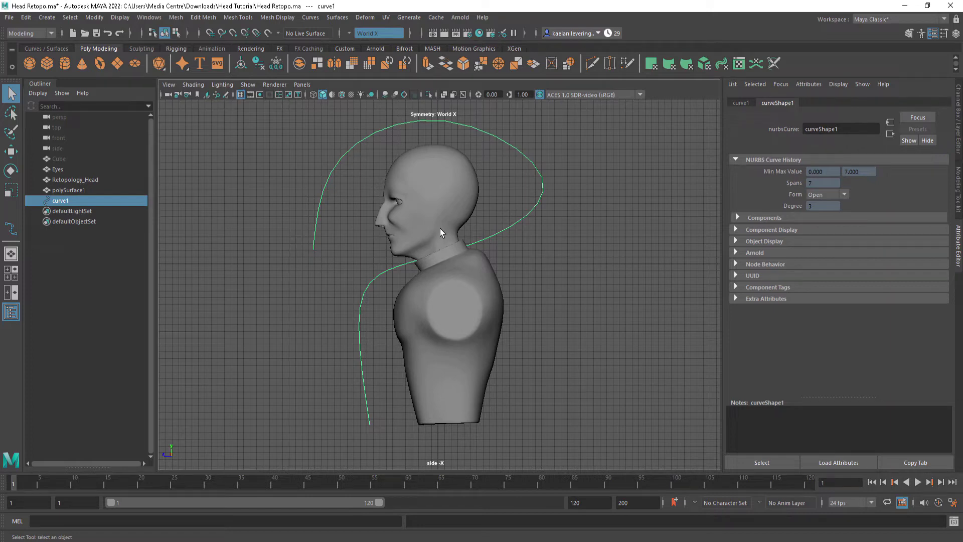
key(space)
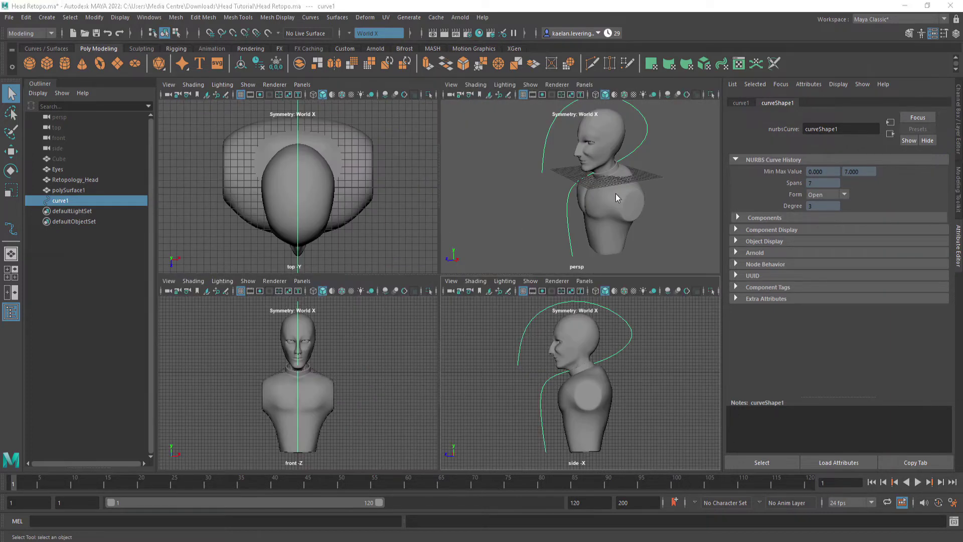